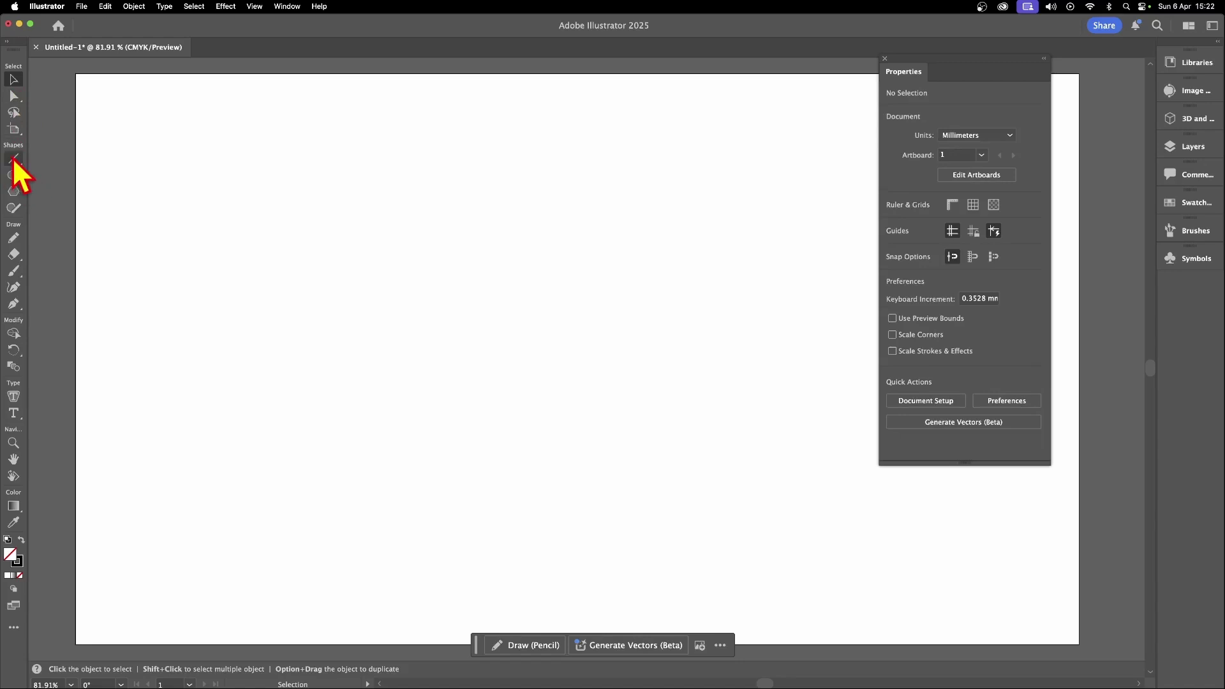
Draw a vertical straight line about 202 mm long in the left part of the artboard with the Line Segment tool
left_click(13, 159)
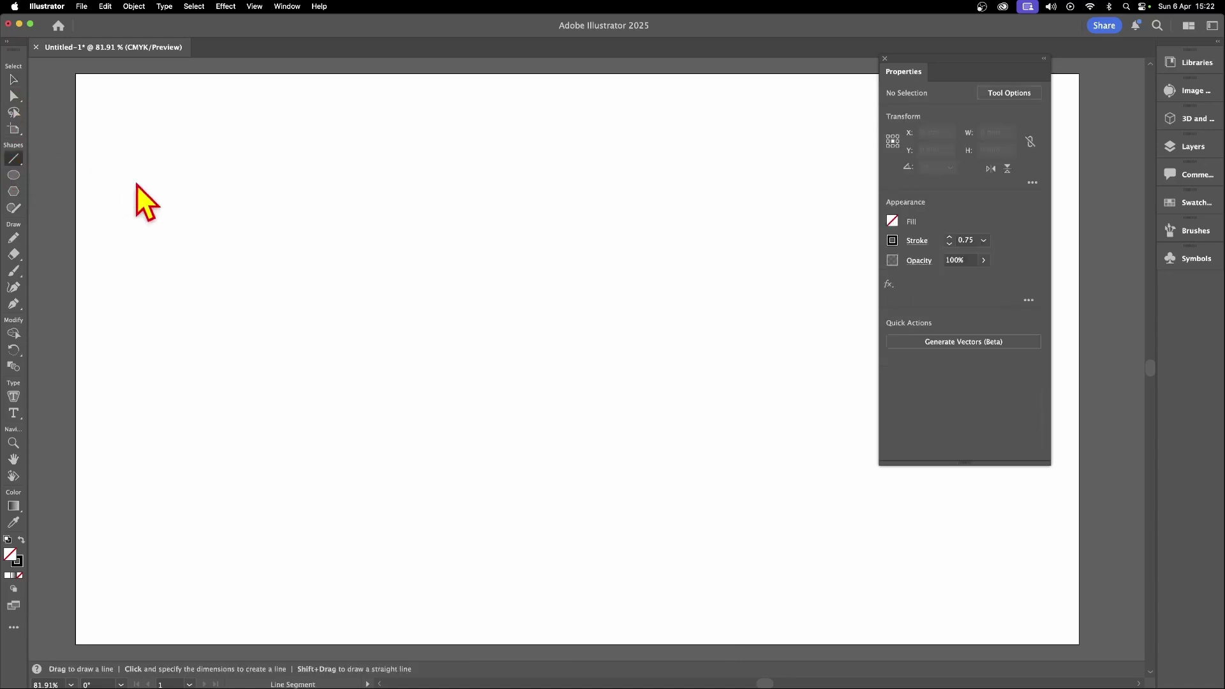
left_click(24, 161)
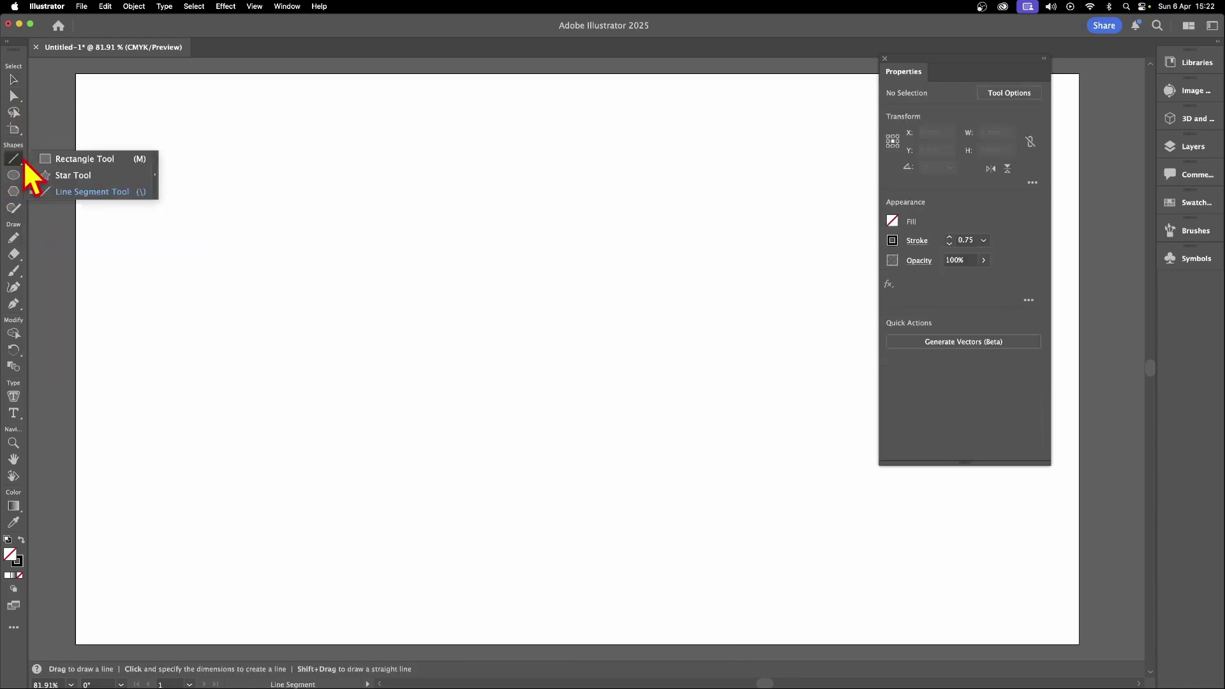
left_click_drag(231, 127, 231, 514)
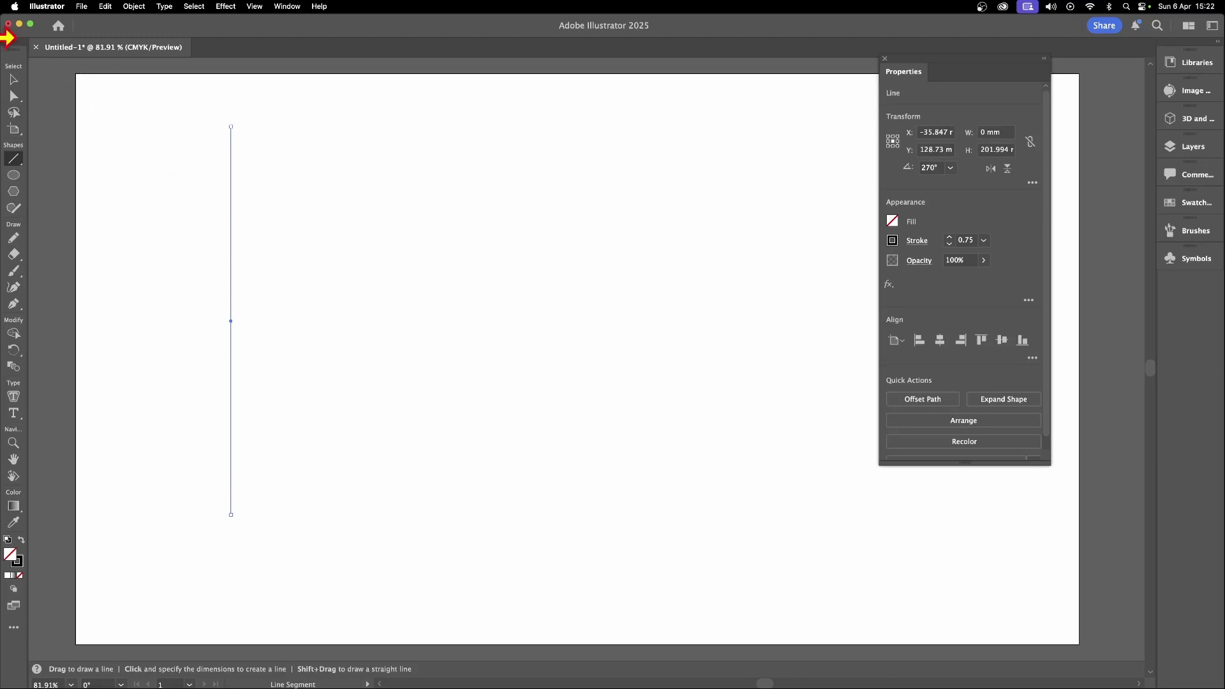
Duplicate the vertical line about 183 mm to its right and set the copy's stroke weight to 8 pt
left_click(18, 81)
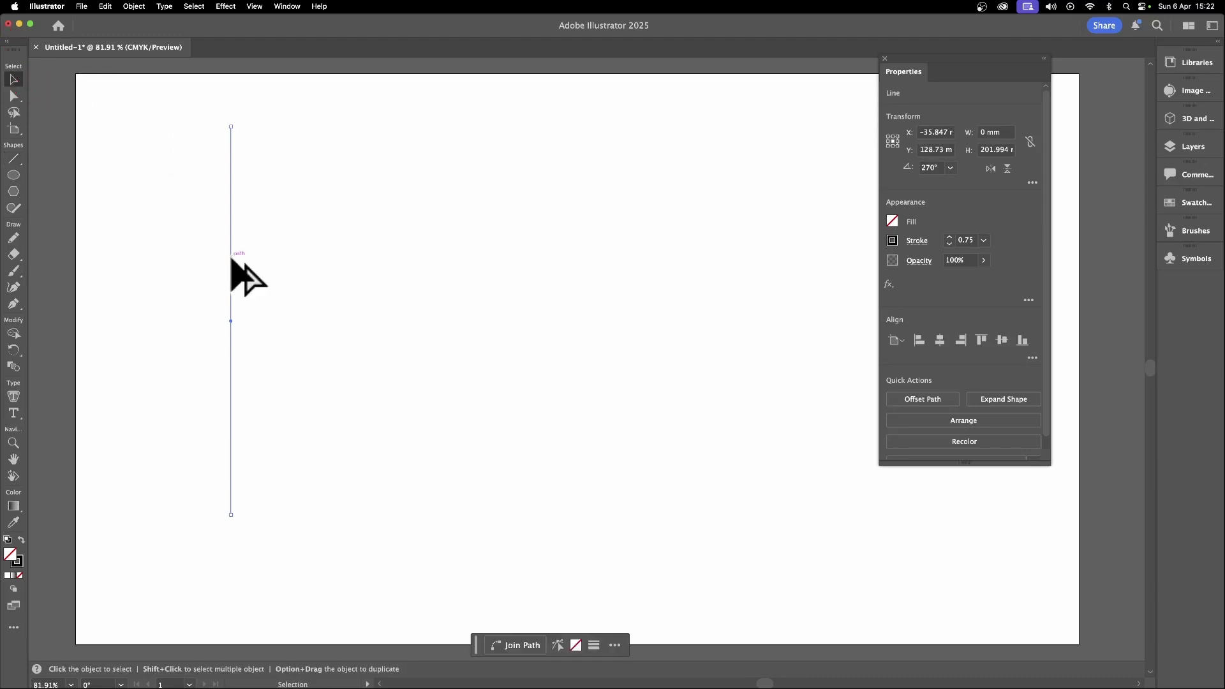
left_click_drag(231, 259, 581, 259)
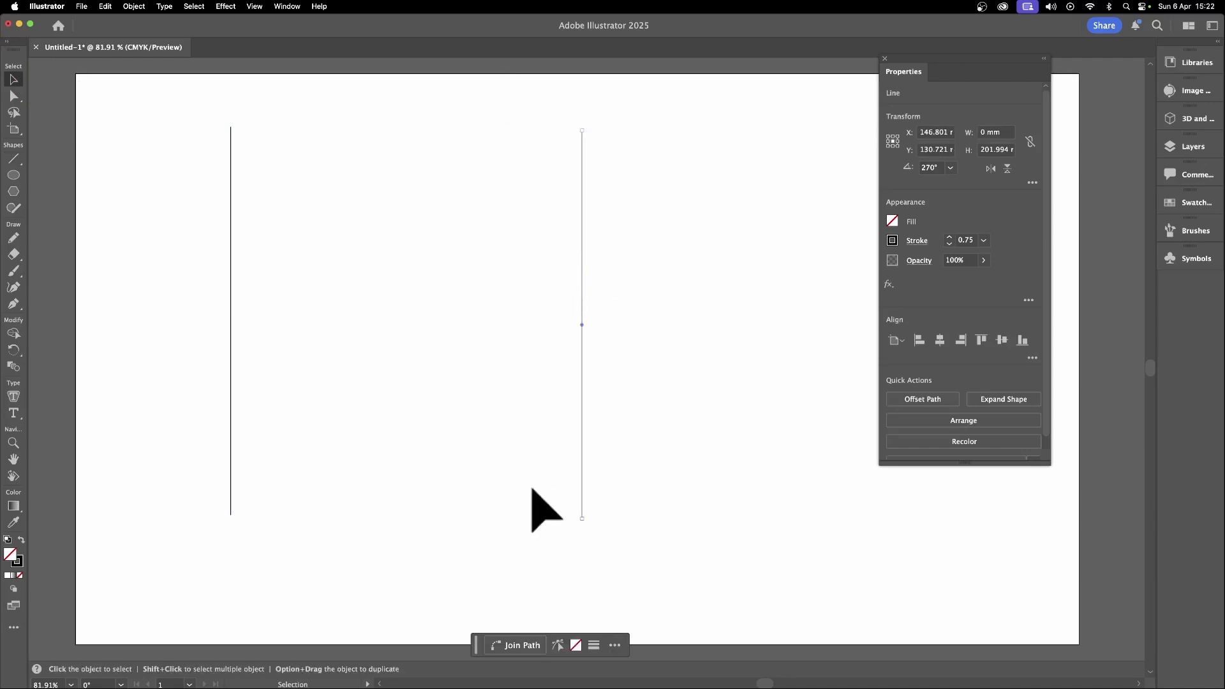
left_click(984, 240)
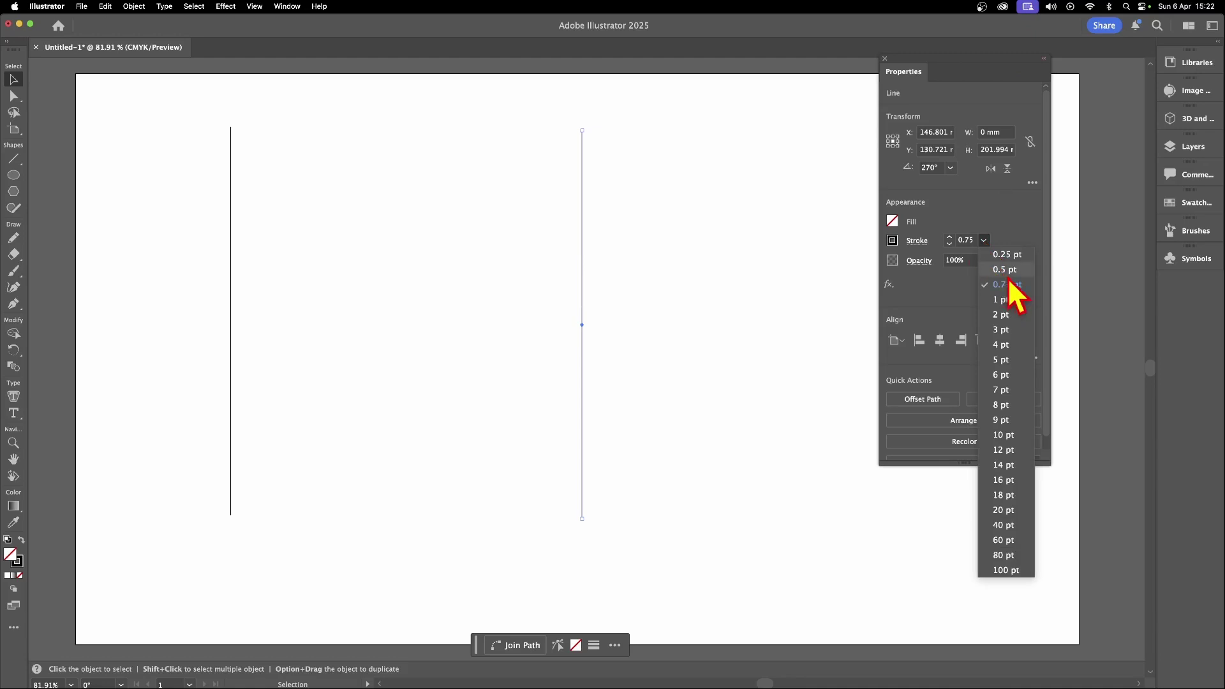
left_click(1011, 415)
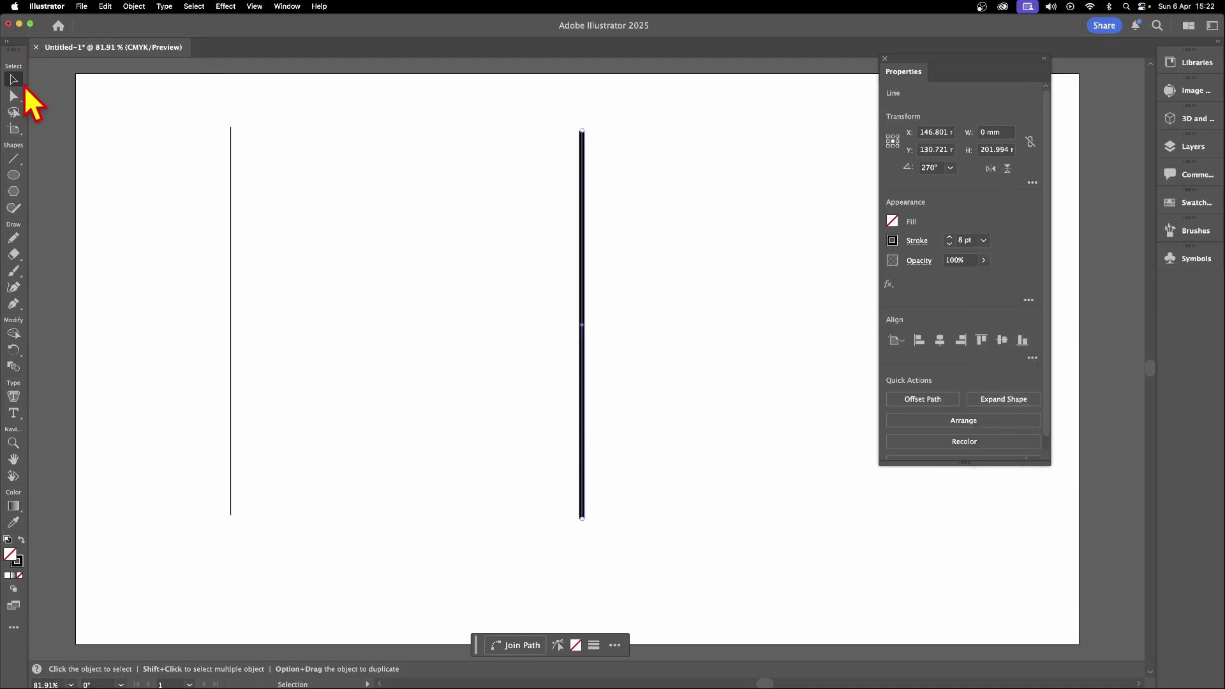
Select both vertical lines and blend the thin one into the thick one with the Blend tool
left_click(14, 80)
left_click_drag(192, 99, 706, 559)
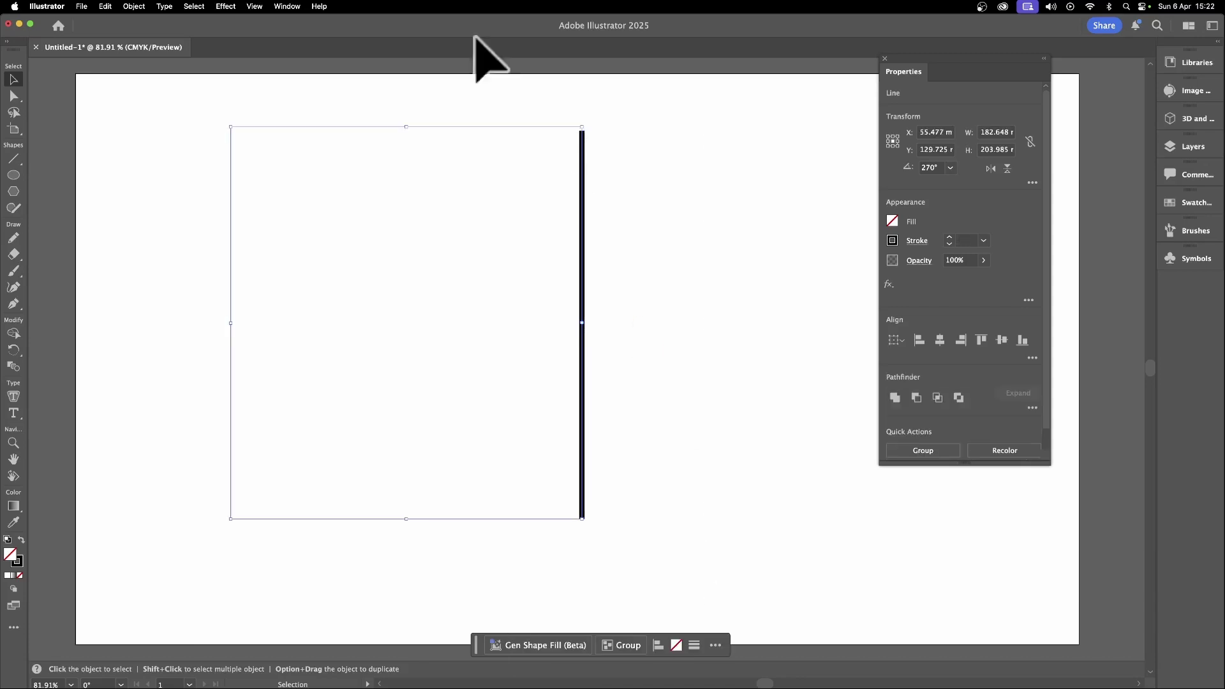
left_click(18, 375)
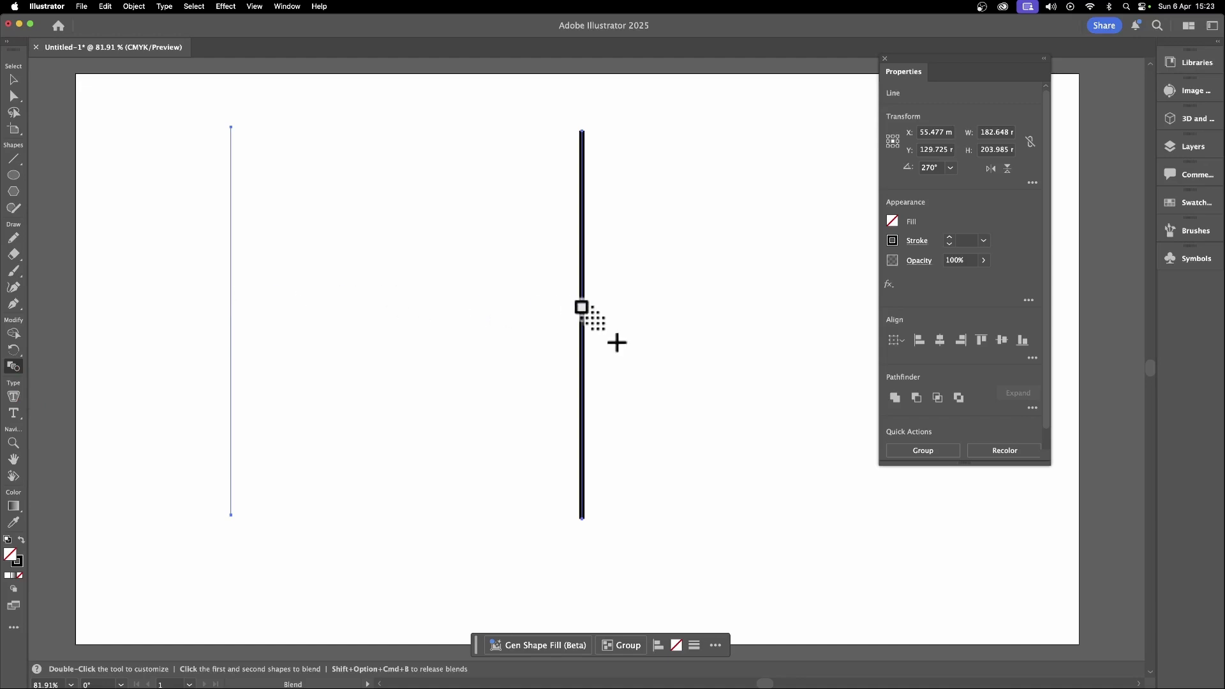
left_click(581, 308)
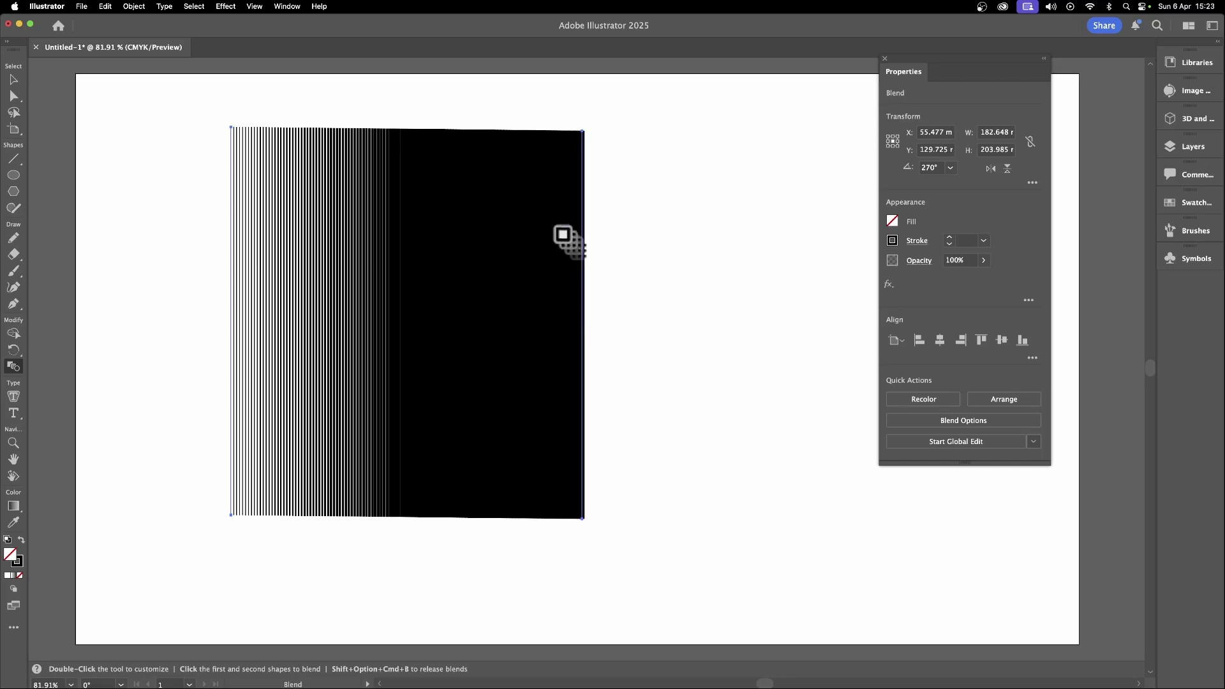
Set the blend's spacing to Specified Steps with 20 steps
double_click(14, 370)
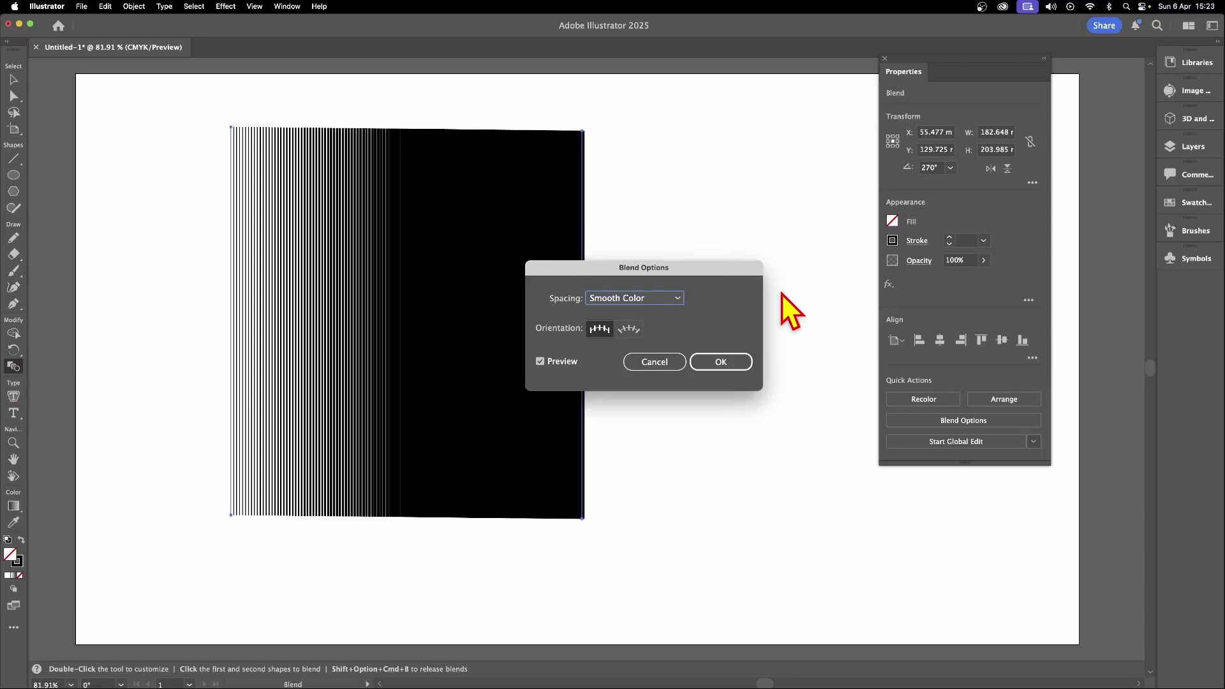
left_click(660, 297)
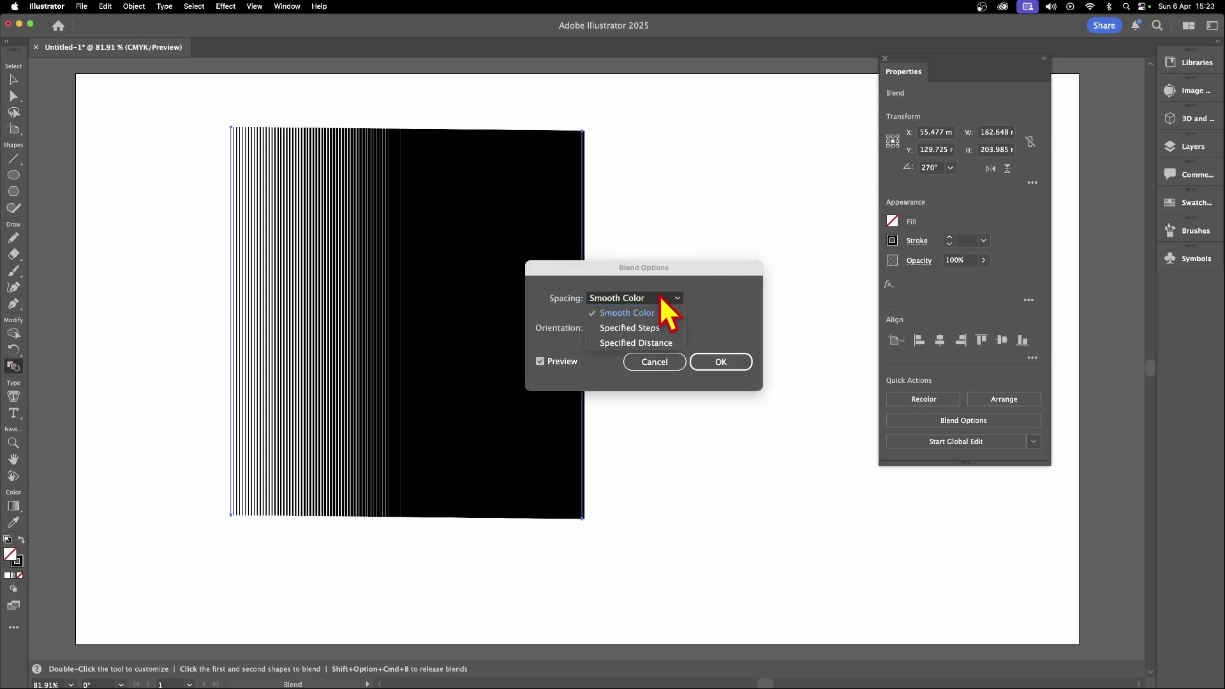
left_click(644, 328)
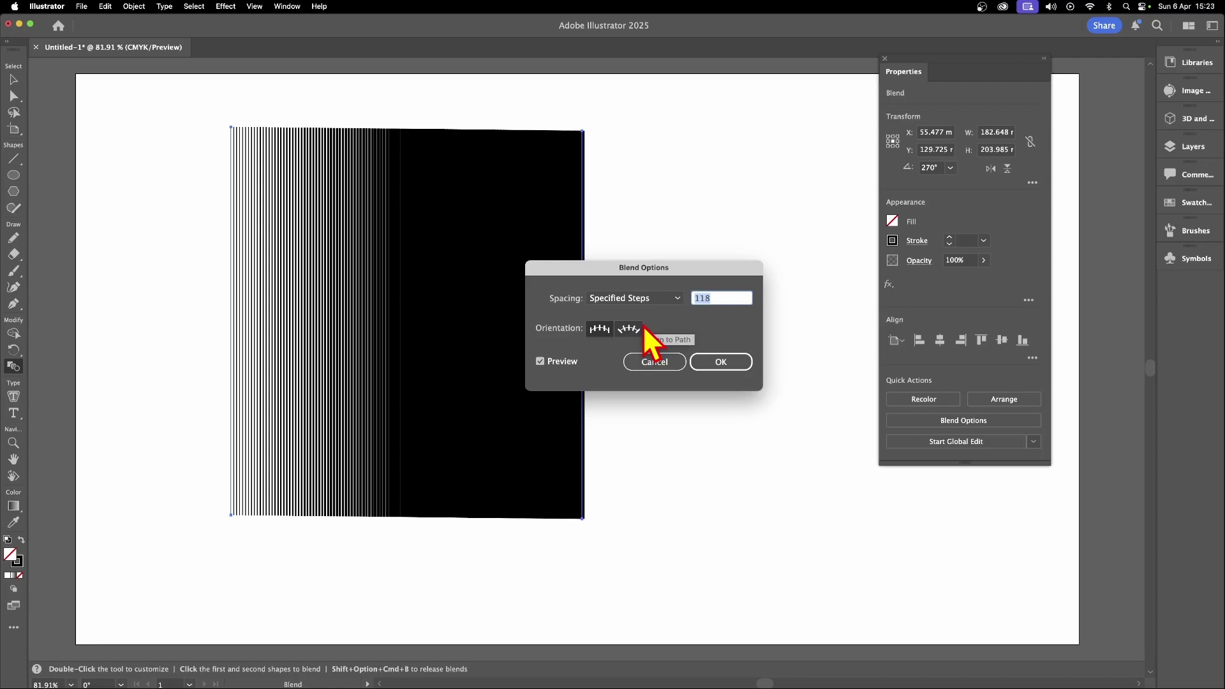
left_click(677, 300)
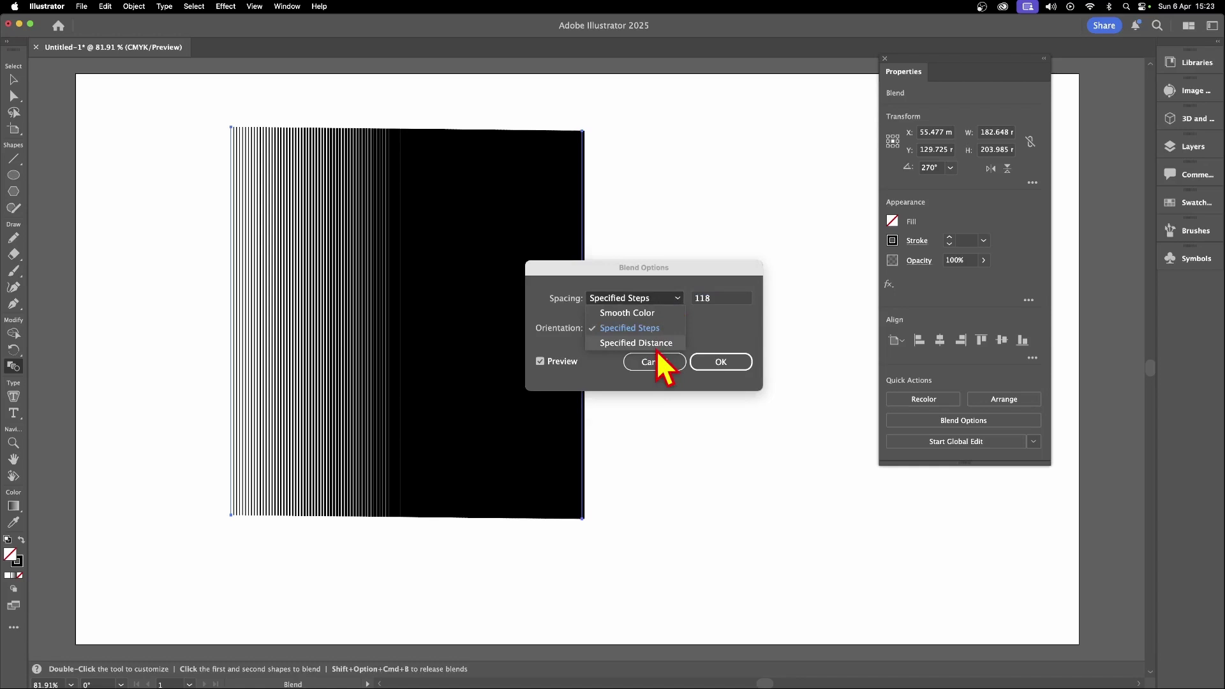
left_click(731, 312)
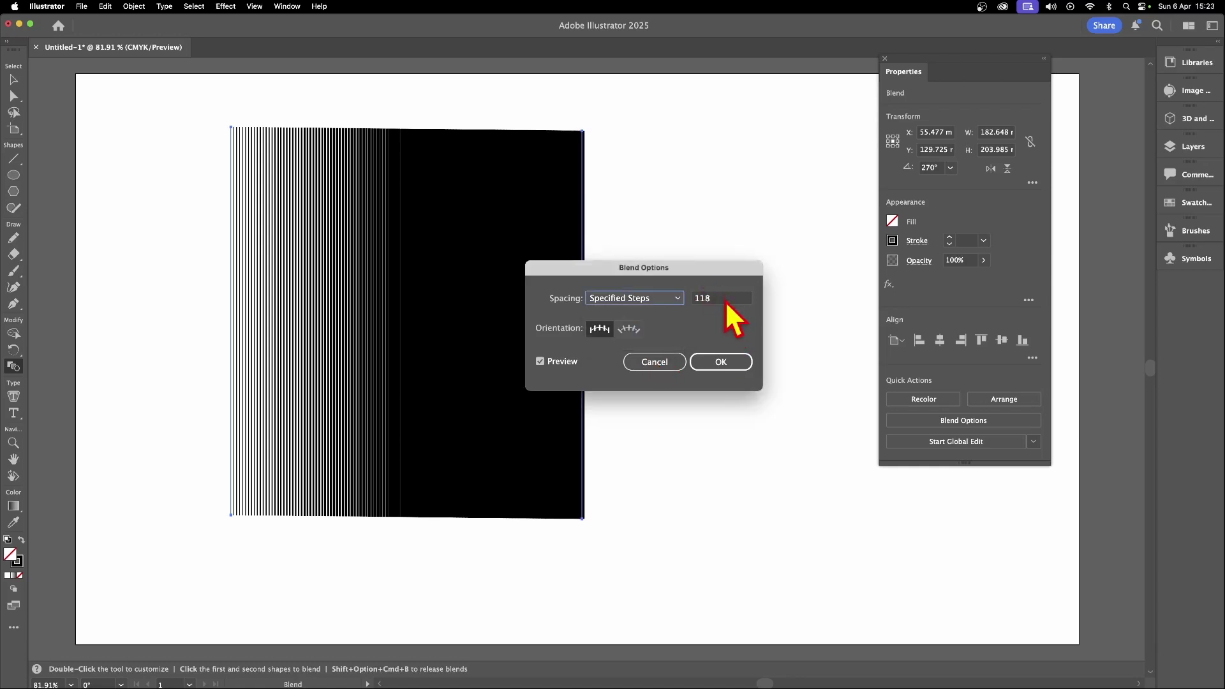
left_click_drag(716, 300, 668, 291)
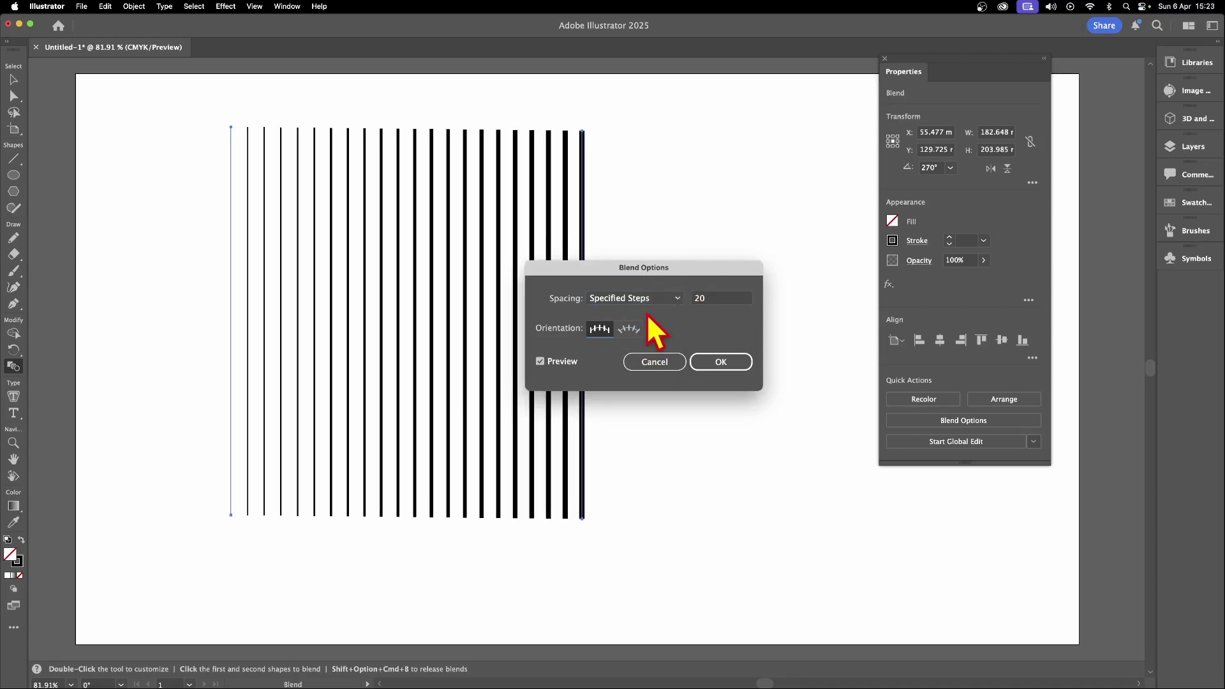
left_click(722, 361)
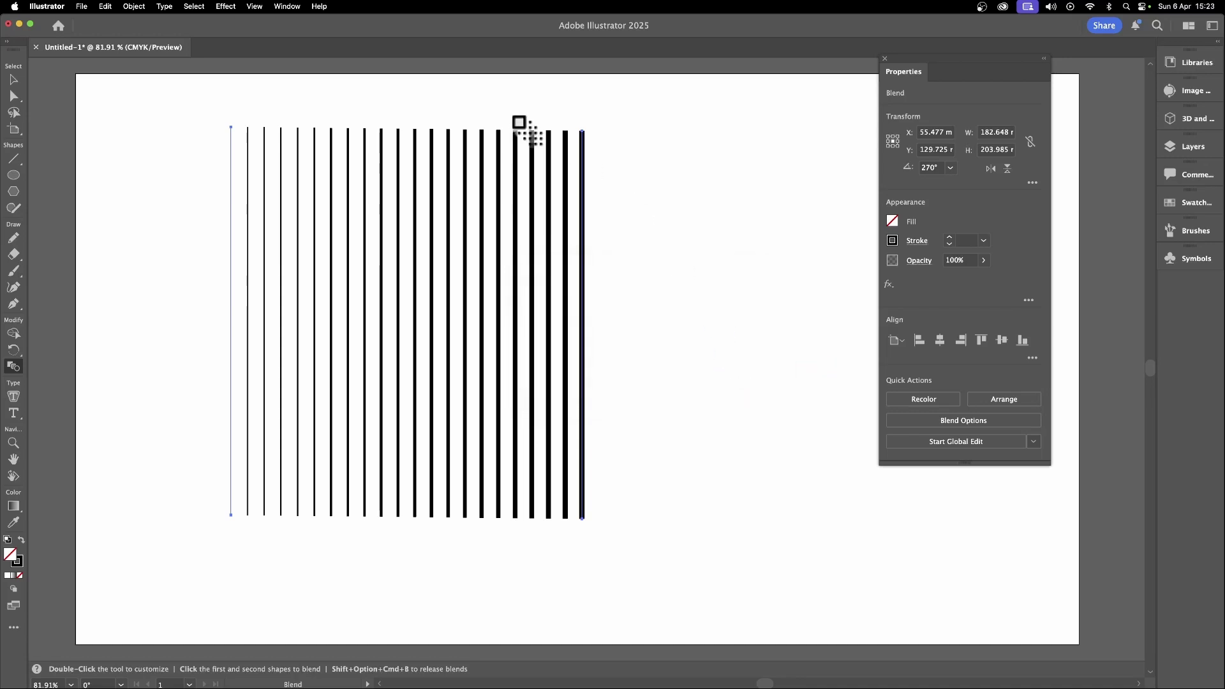
Add a curve point in the upper part of the blend's thick line with the Curvature tool, bowing it about 3 mm to the left
left_click(13, 79)
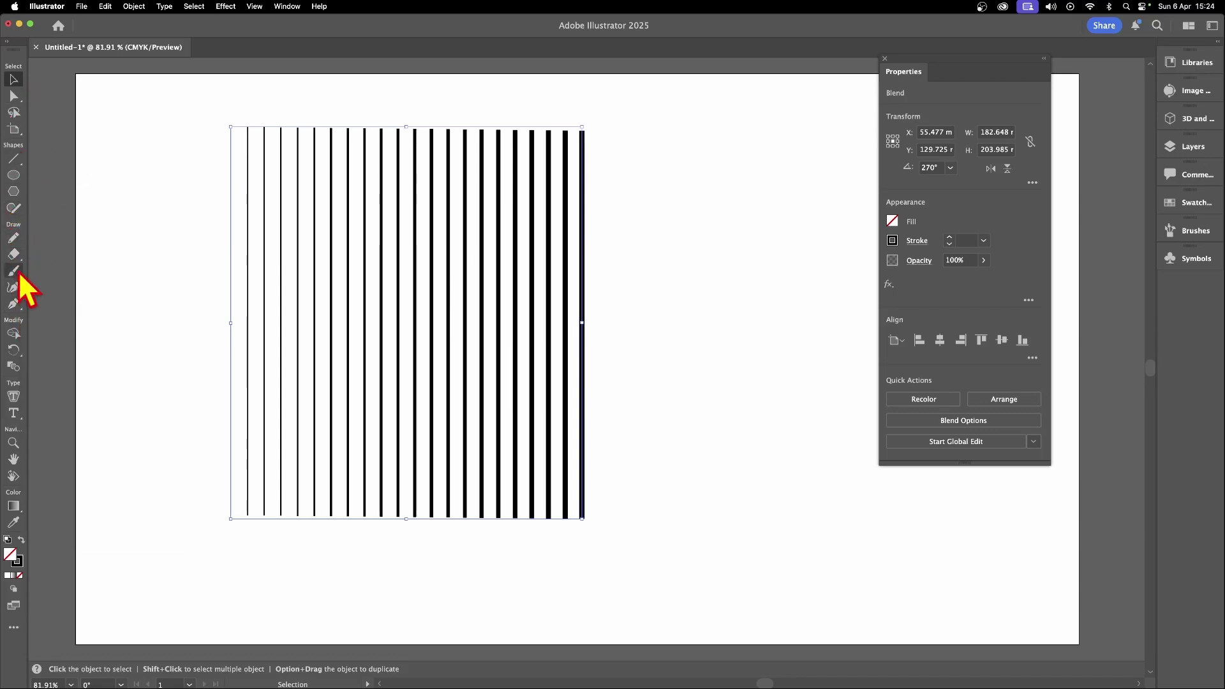
left_click_drag(14, 305, 79, 305)
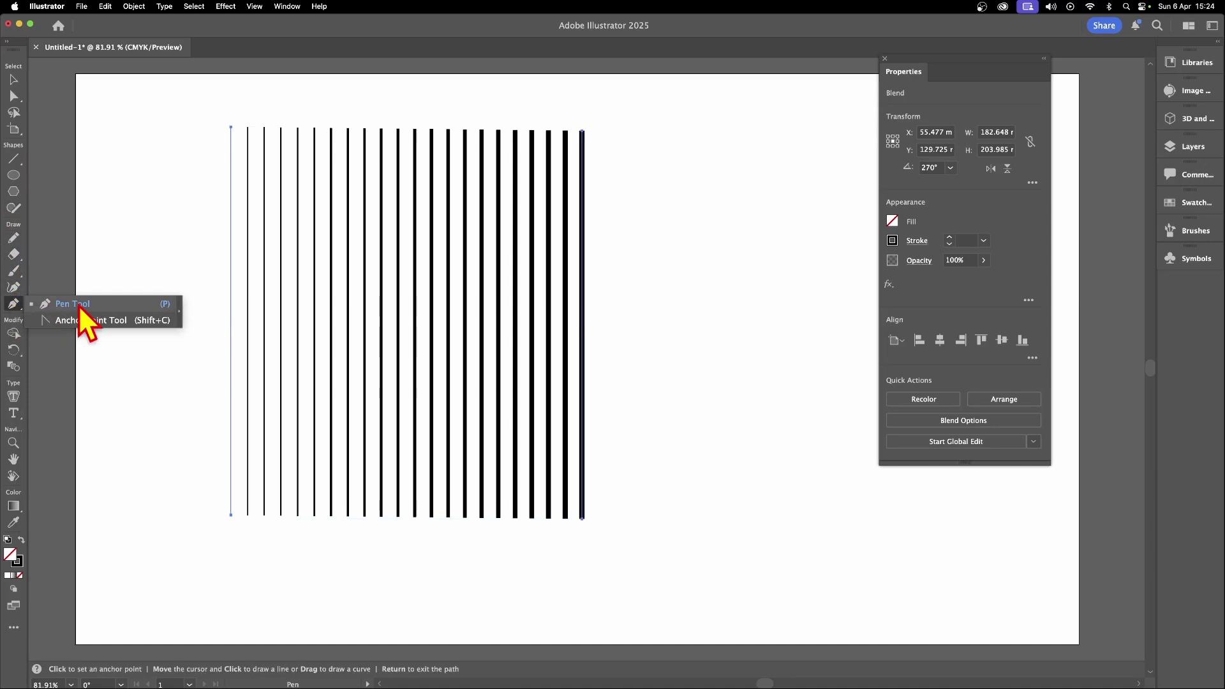
left_click(16, 290)
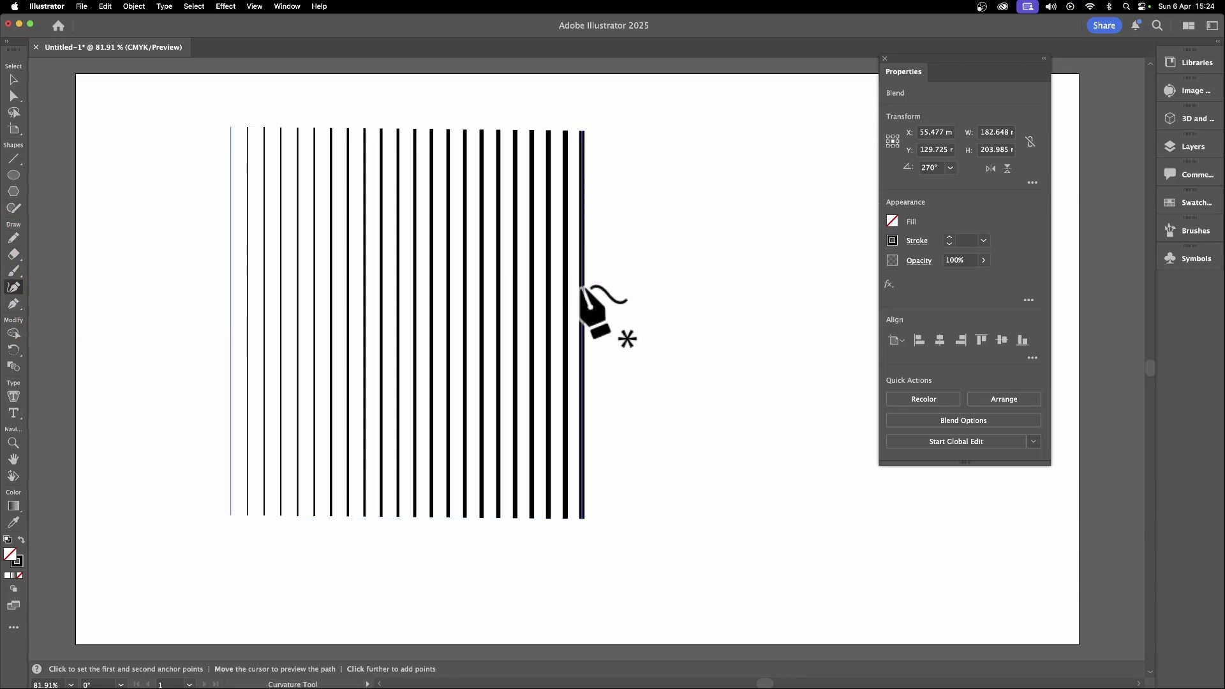
left_click(583, 245)
left_click_drag(581, 240, 578, 240)
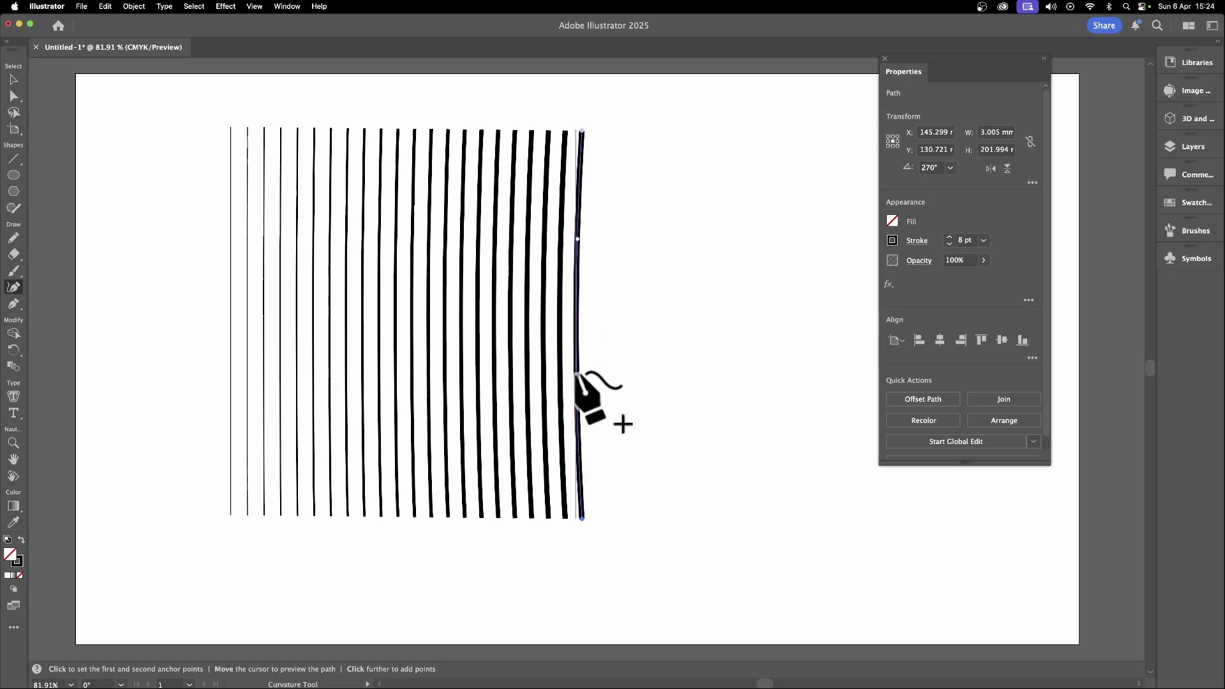
Add more curve points along the thick line and pull the middle and lower ones right, forming a wave about 40 mm wide
left_click(576, 371)
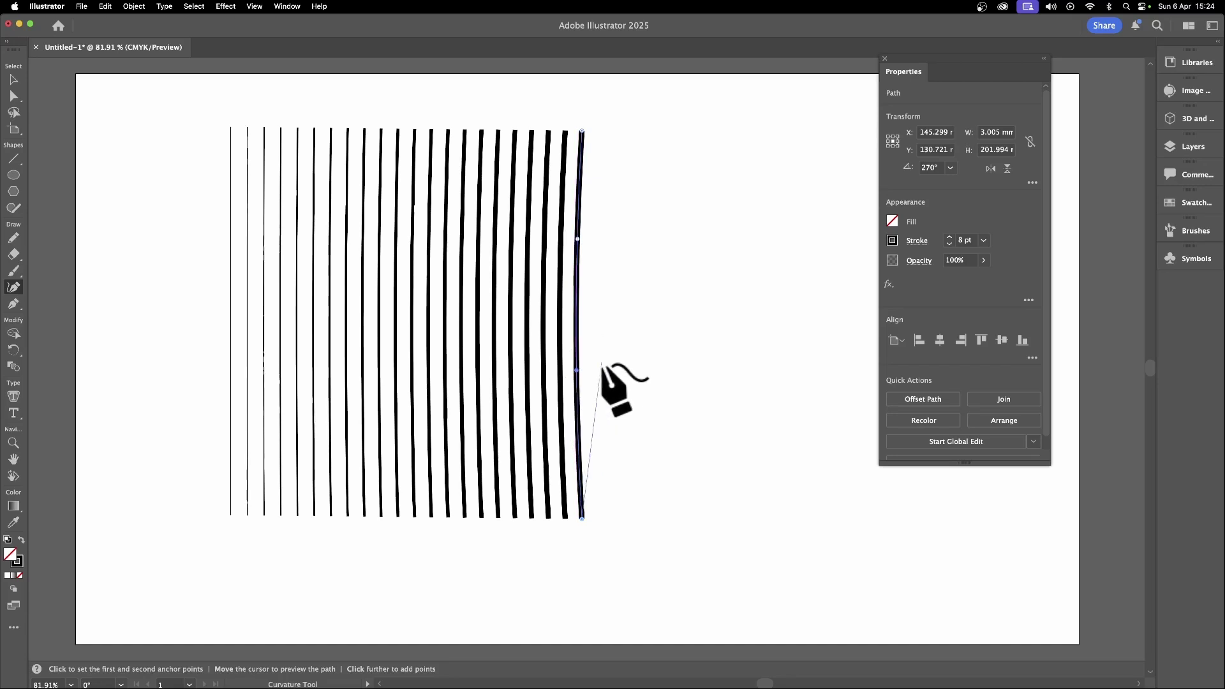
left_click(577, 282)
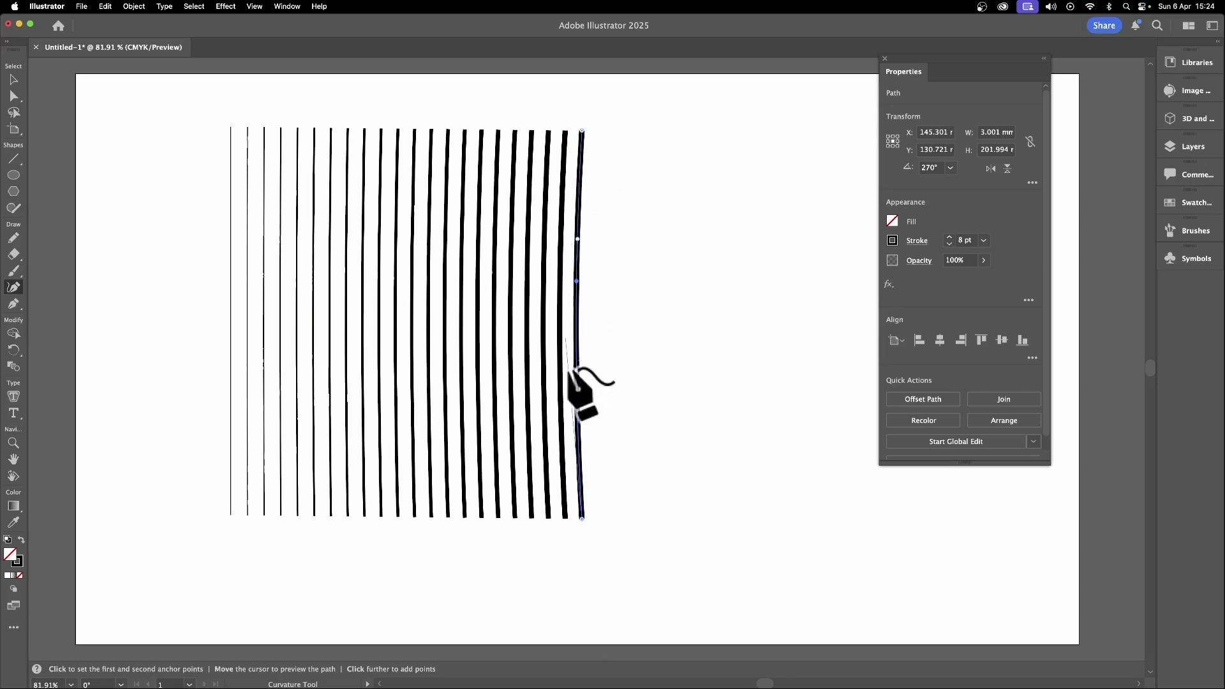
left_click(576, 370)
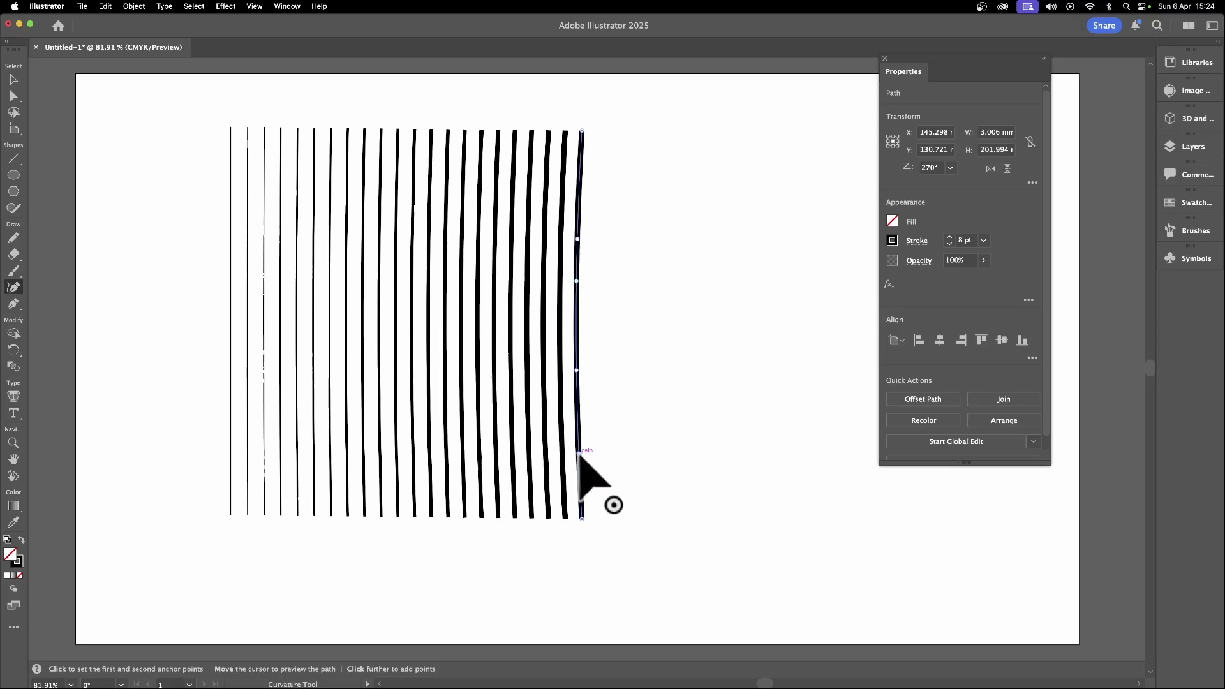
mouse_move(579, 452)
left_mouse_down()
mouse_move(689, 451)
mouse_move(600, 450)
left_mouse_up()
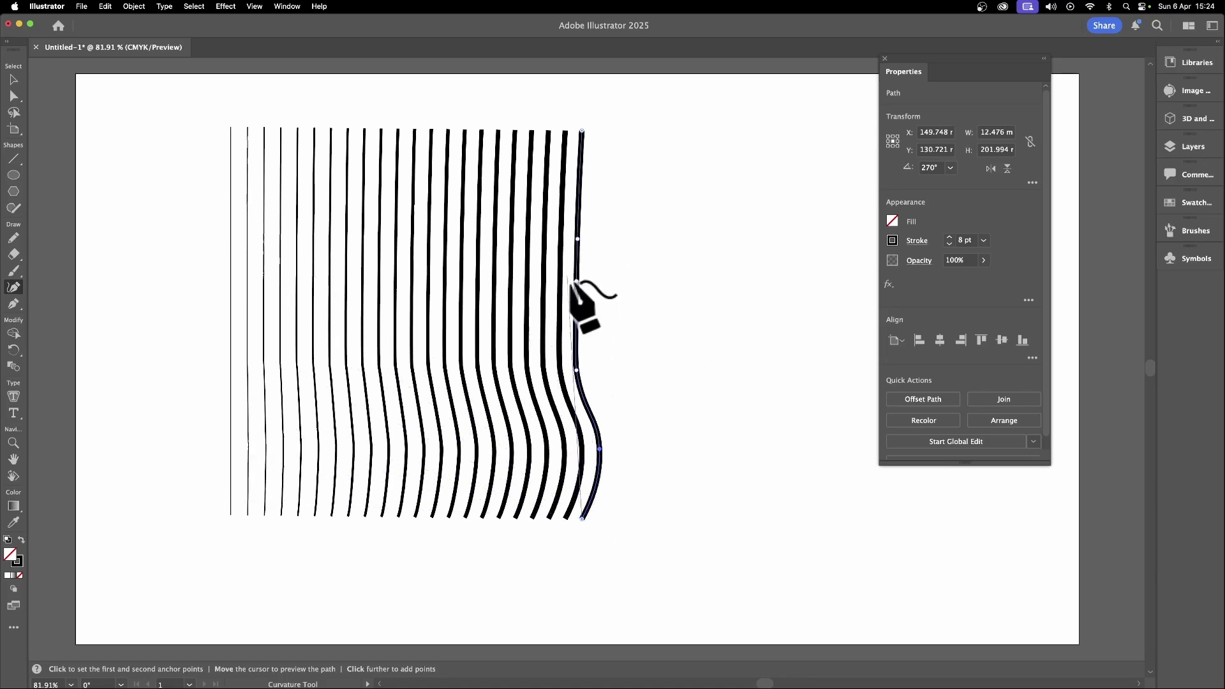
left_click_drag(576, 281, 643, 290)
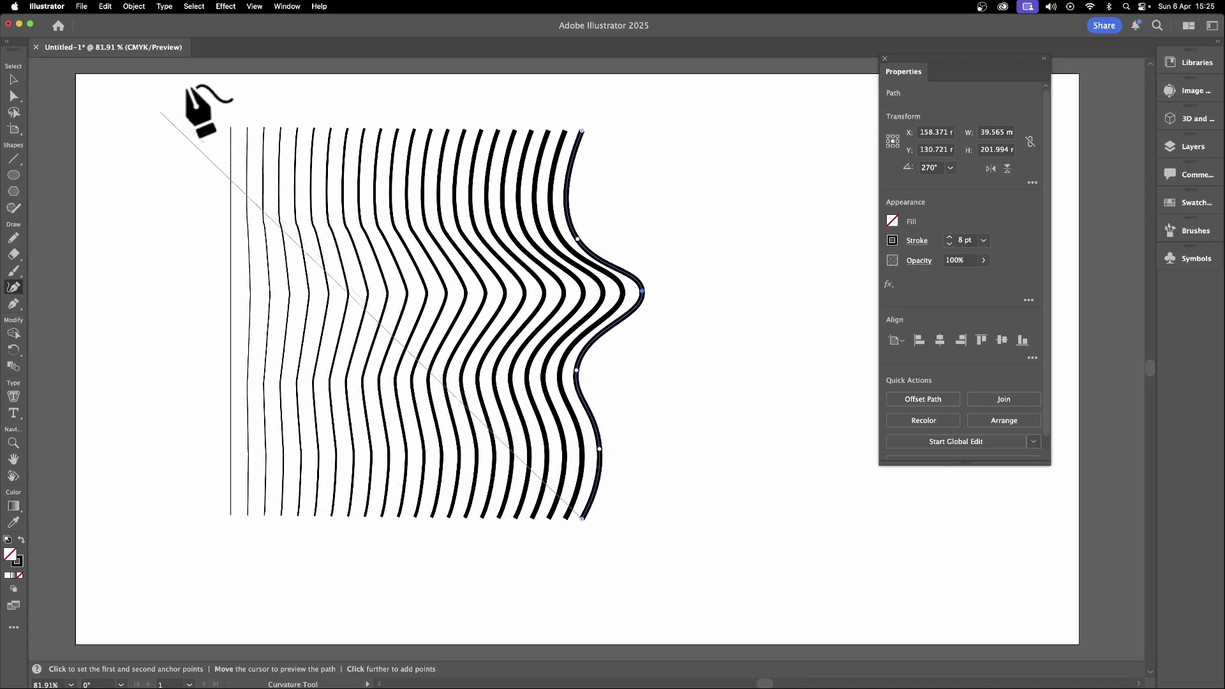
Add four curve points along the blend's thin left line and pull the two middle ones right, forming a wave about 59 mm wide
left_click(13, 80)
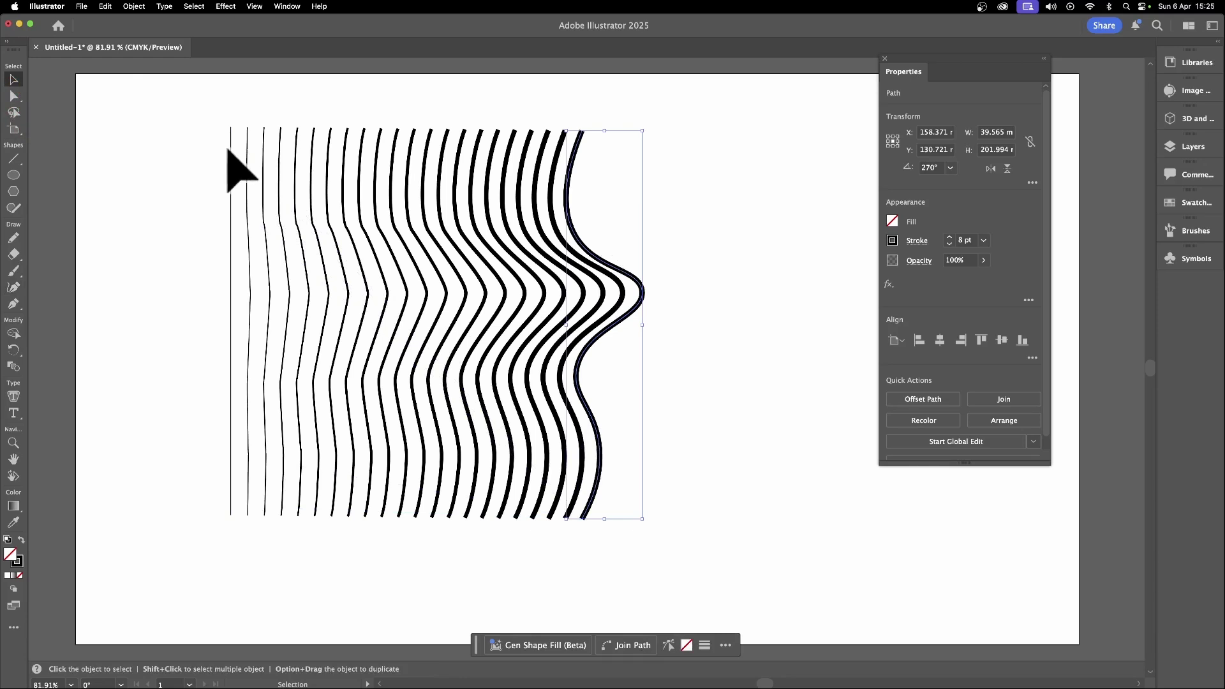
left_click(239, 153)
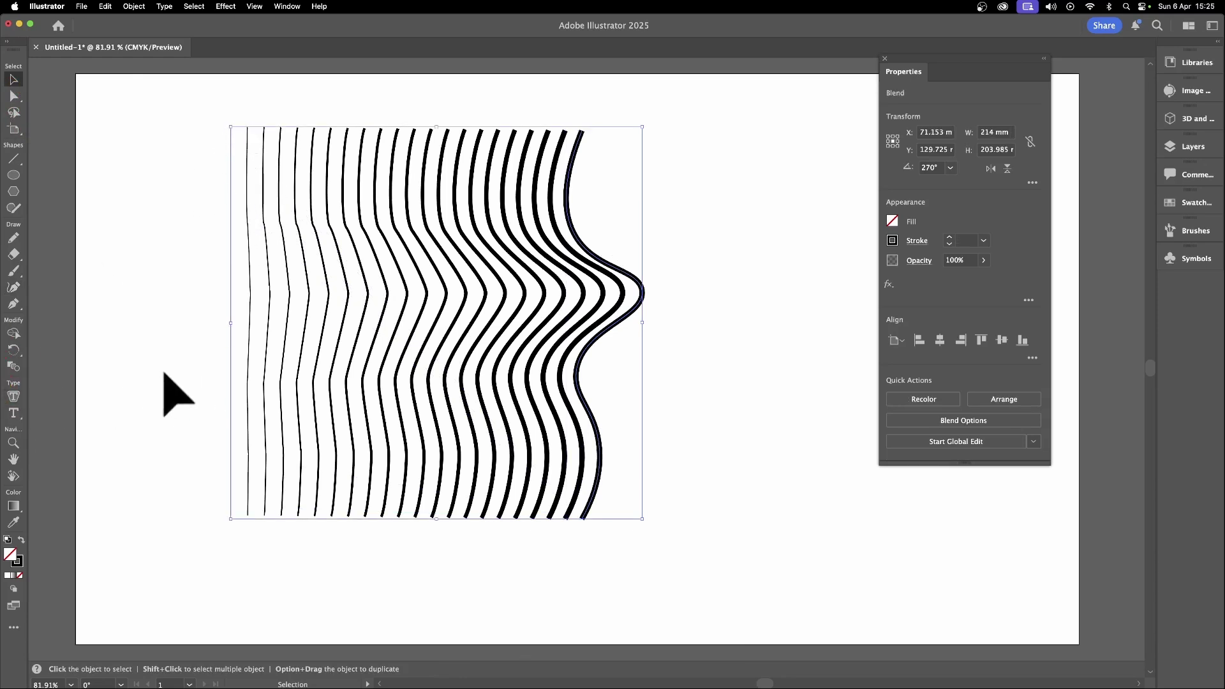
left_click(14, 289)
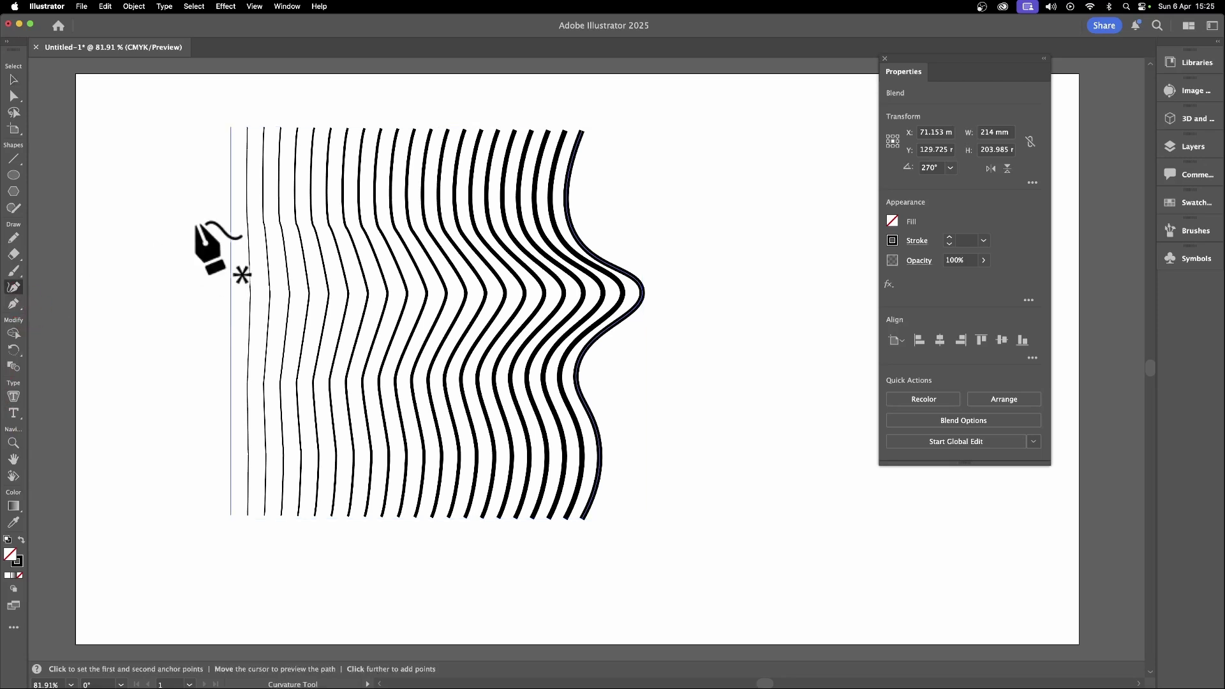
left_click(231, 186)
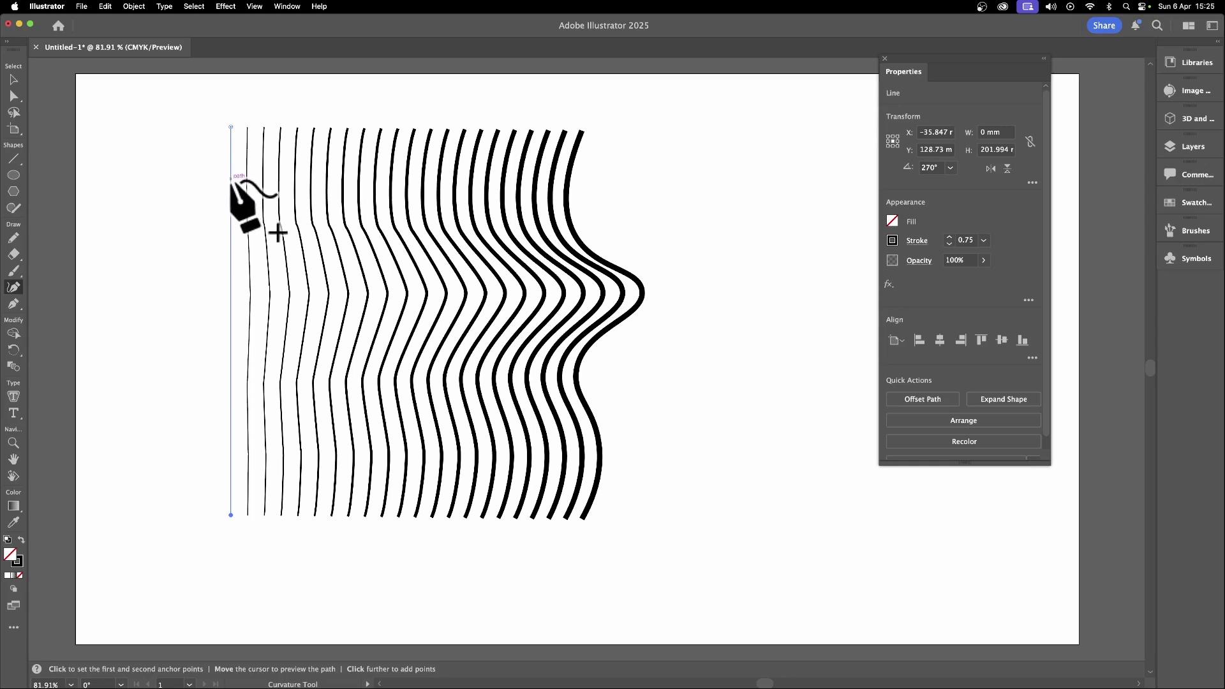
left_click(231, 178)
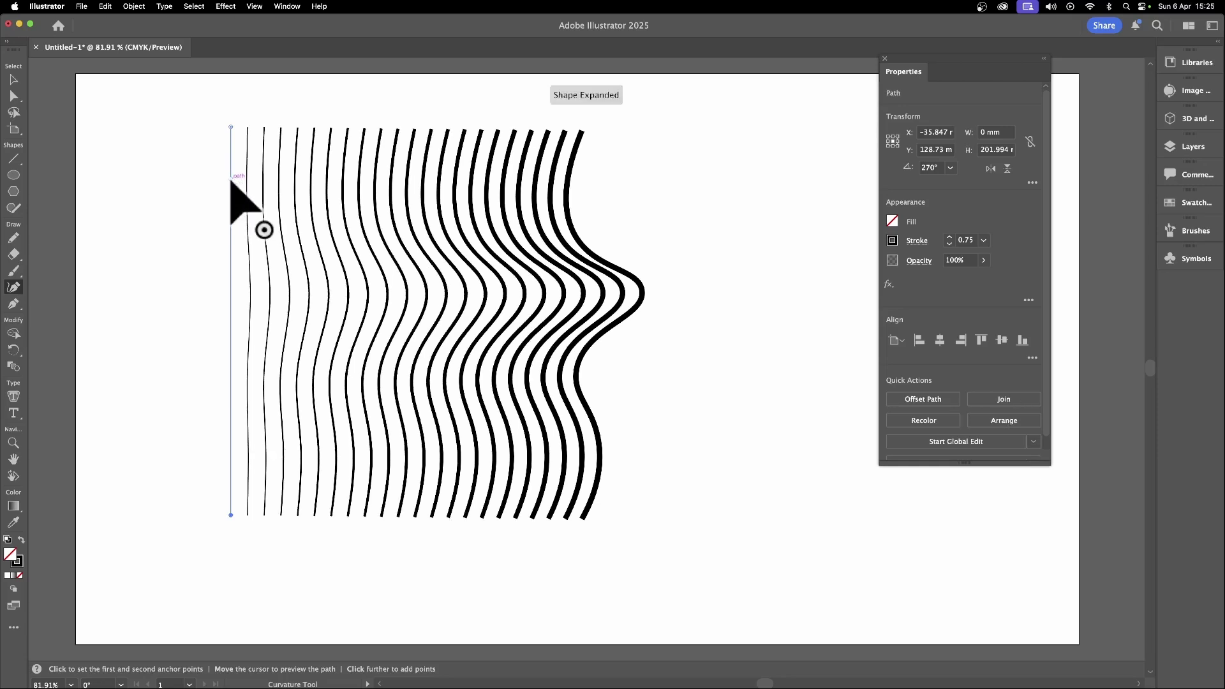
left_click(231, 258)
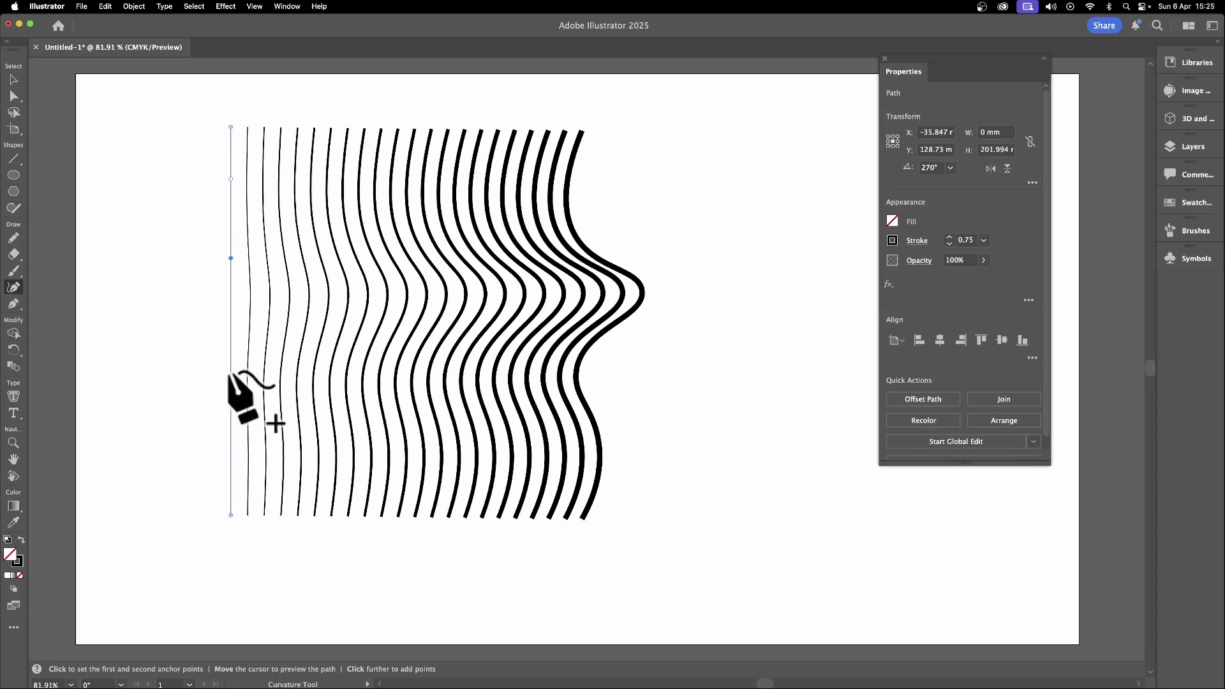
left_click(231, 445)
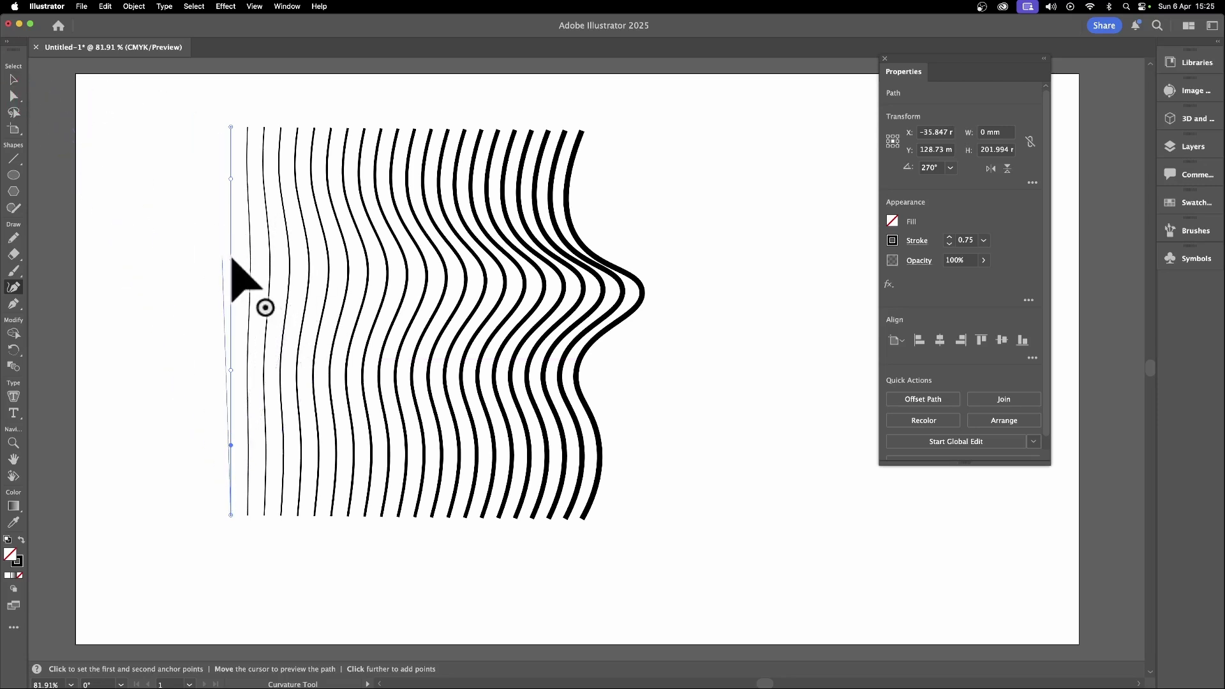
left_click_drag(232, 258, 276, 254)
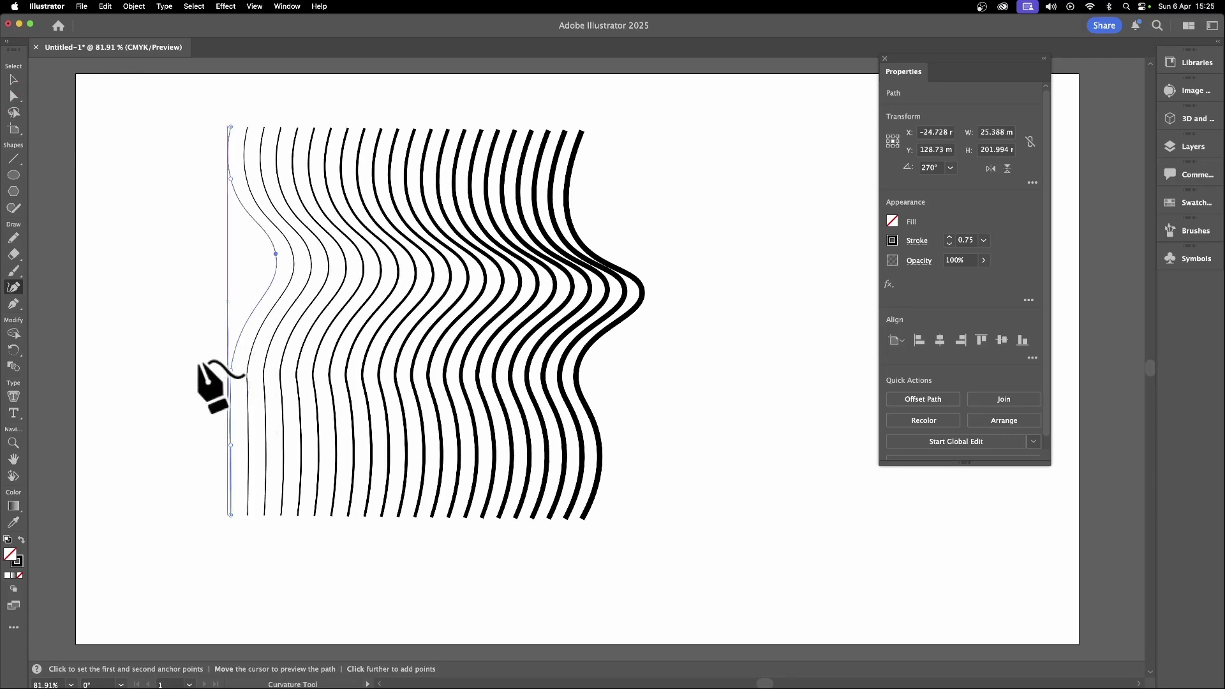
left_click_drag(231, 373, 336, 364)
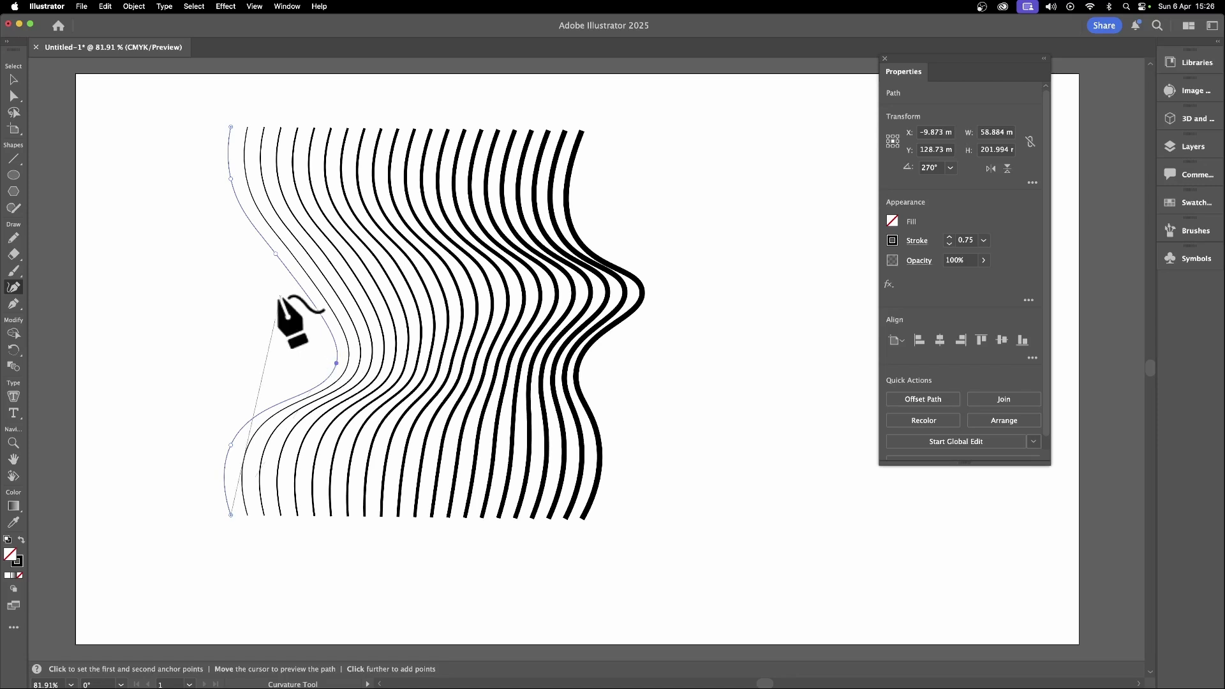
Pull the upper curve point of the blend's thin line right, widening its wave to about 80 mm
left_click_drag(230, 180, 377, 193)
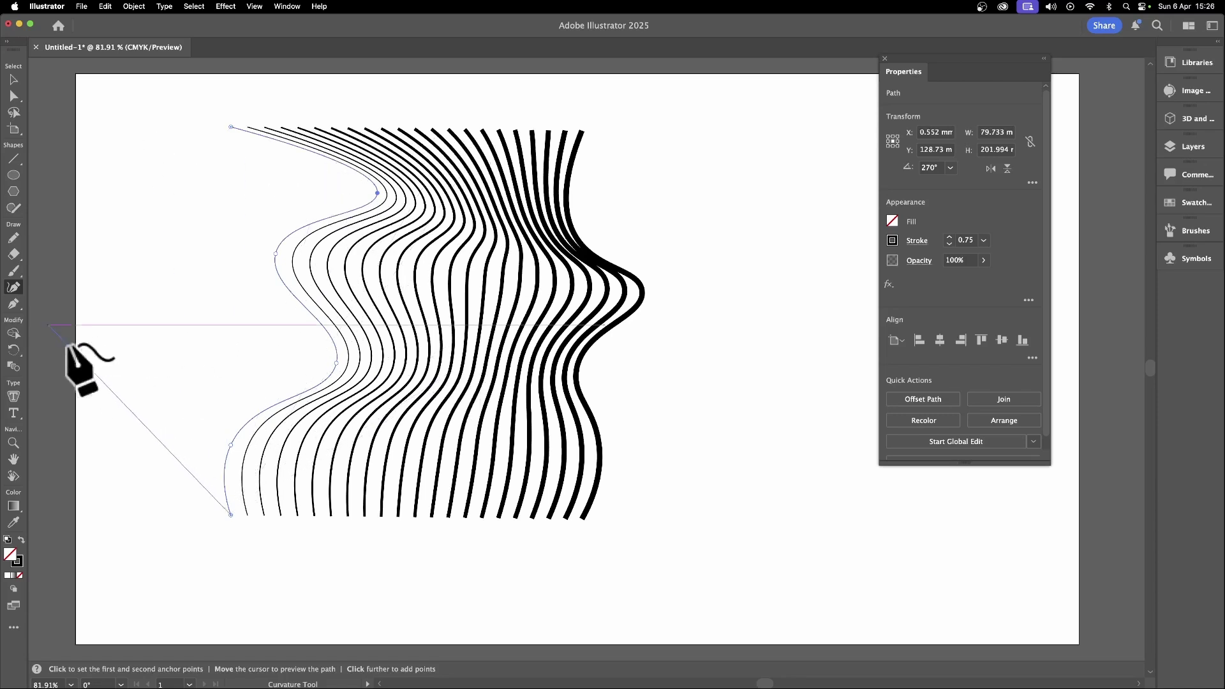
Try 10 specified steps for the wavy blend, and settle on 40 steps
left_click(13, 369)
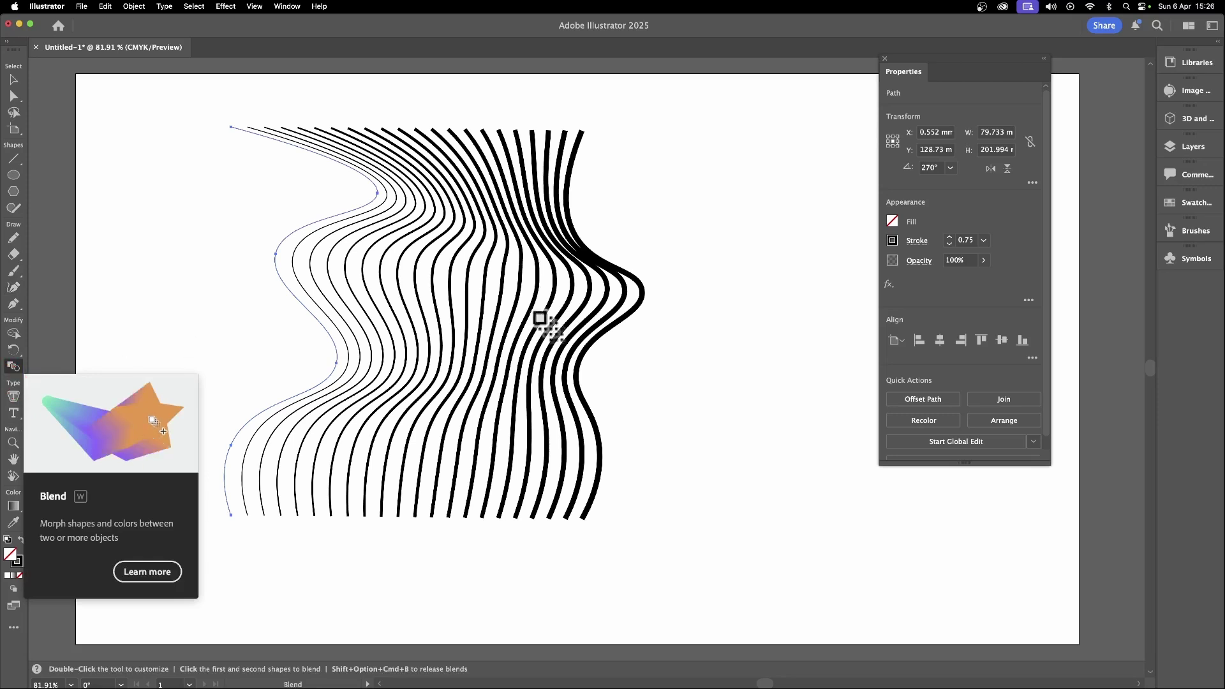
double_click(13, 367)
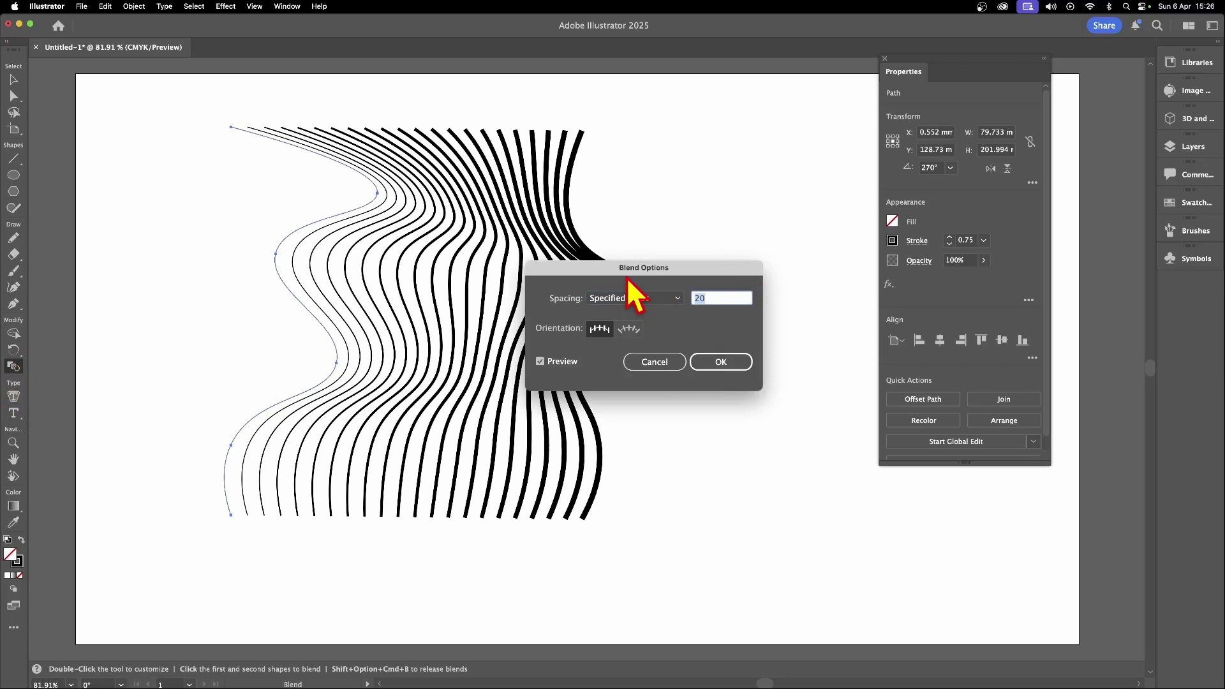
type("10")
key("Tab")
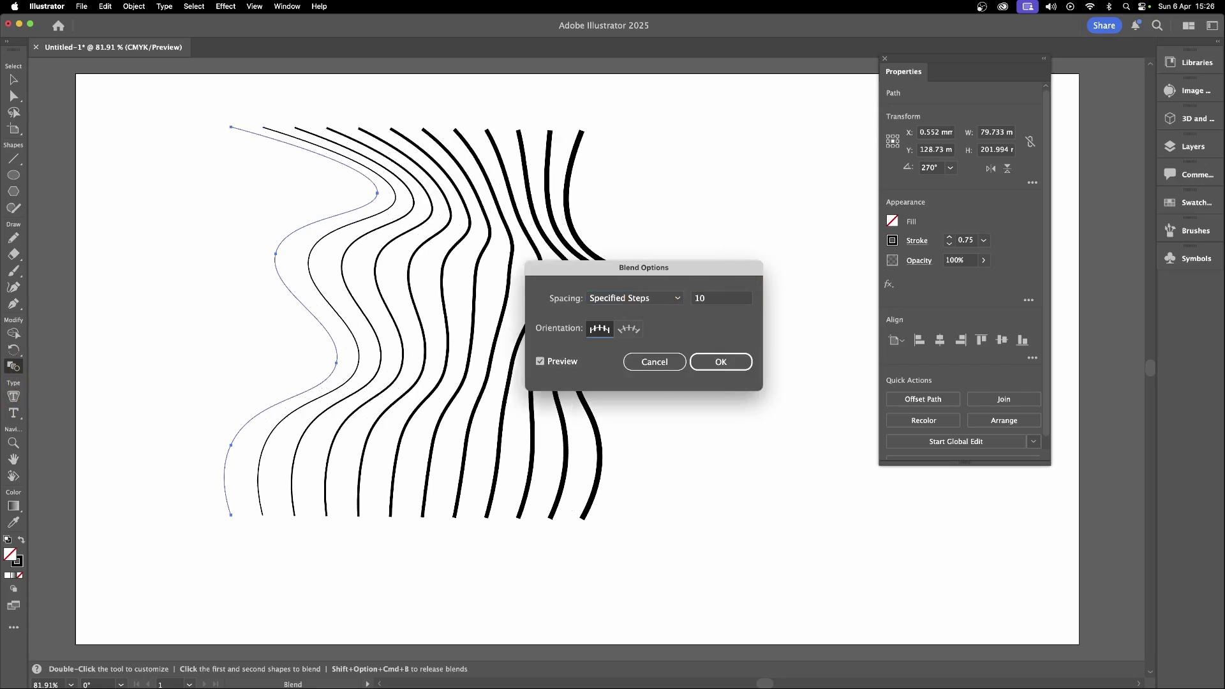
left_click(721, 298)
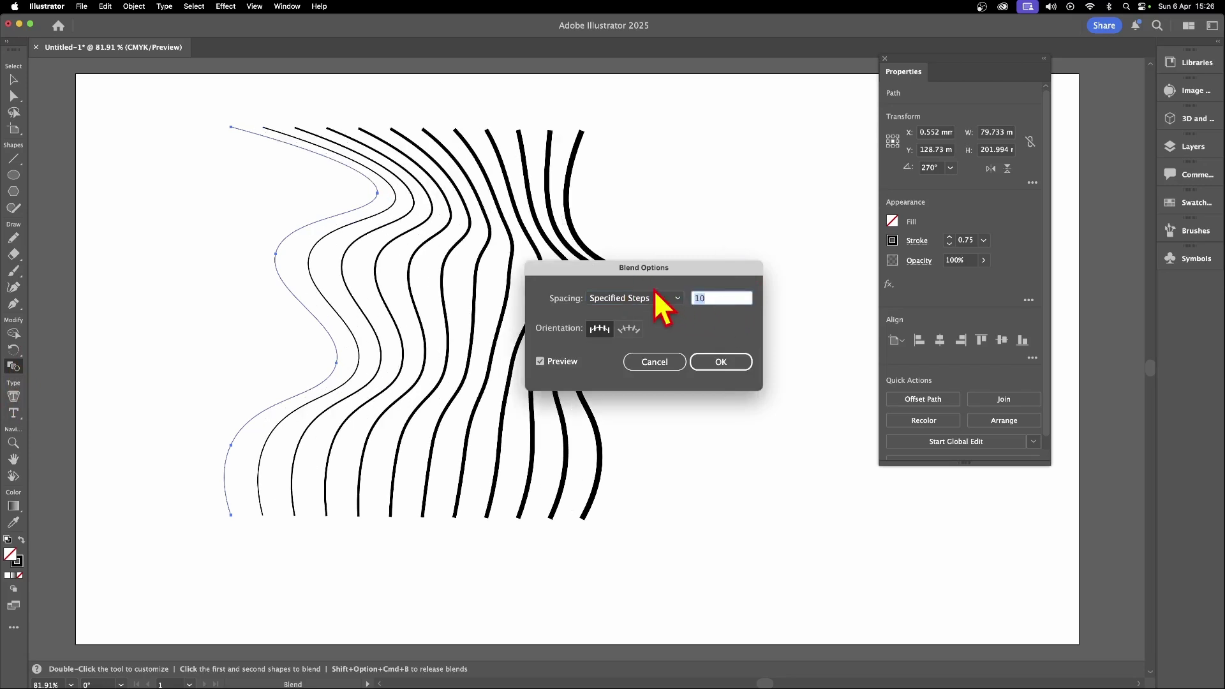
key("Tab")
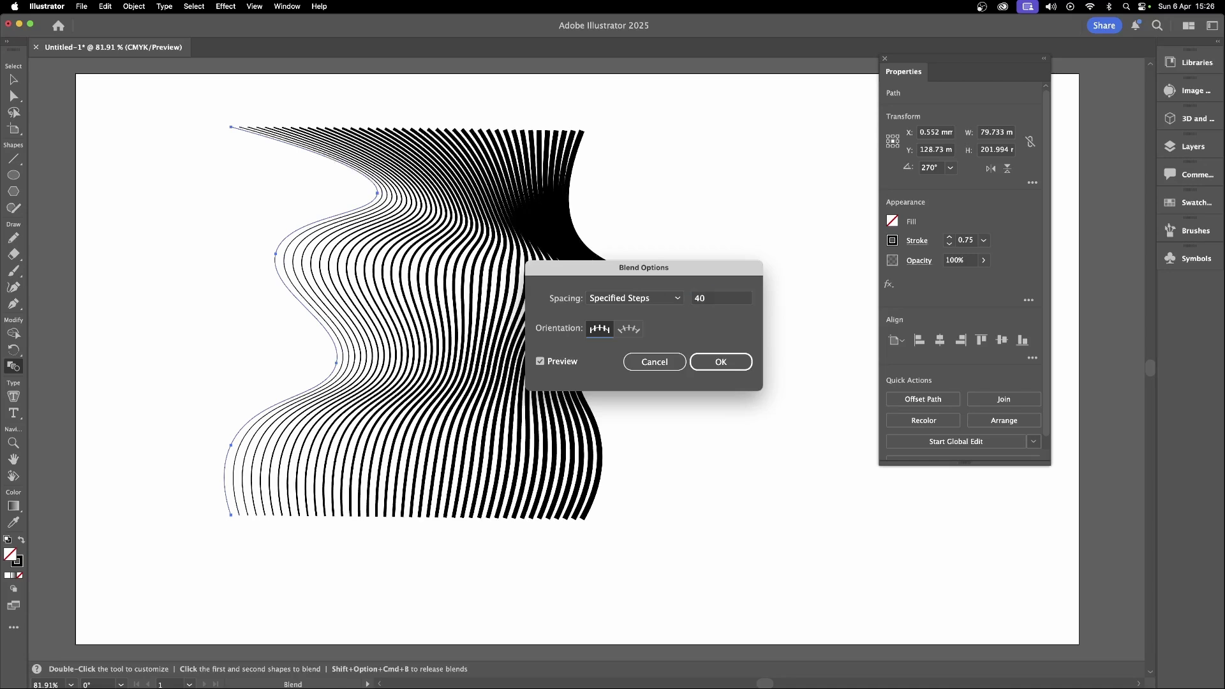
left_click_drag(651, 275, 791, 239)
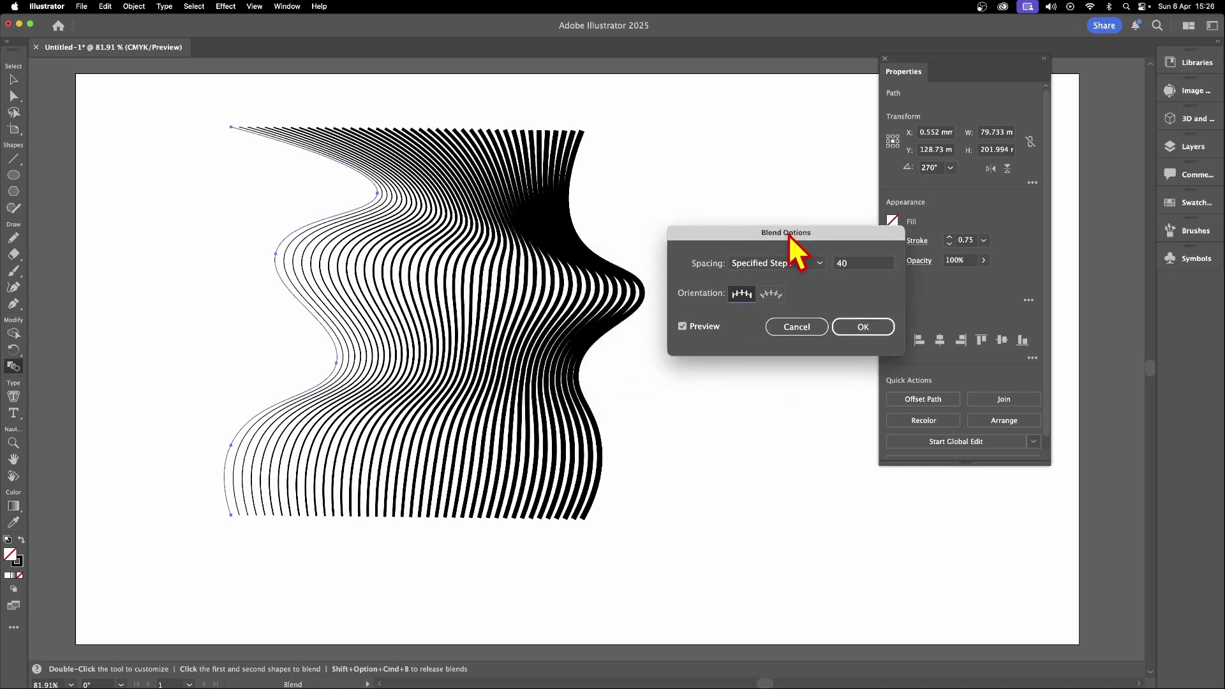
left_click(865, 327)
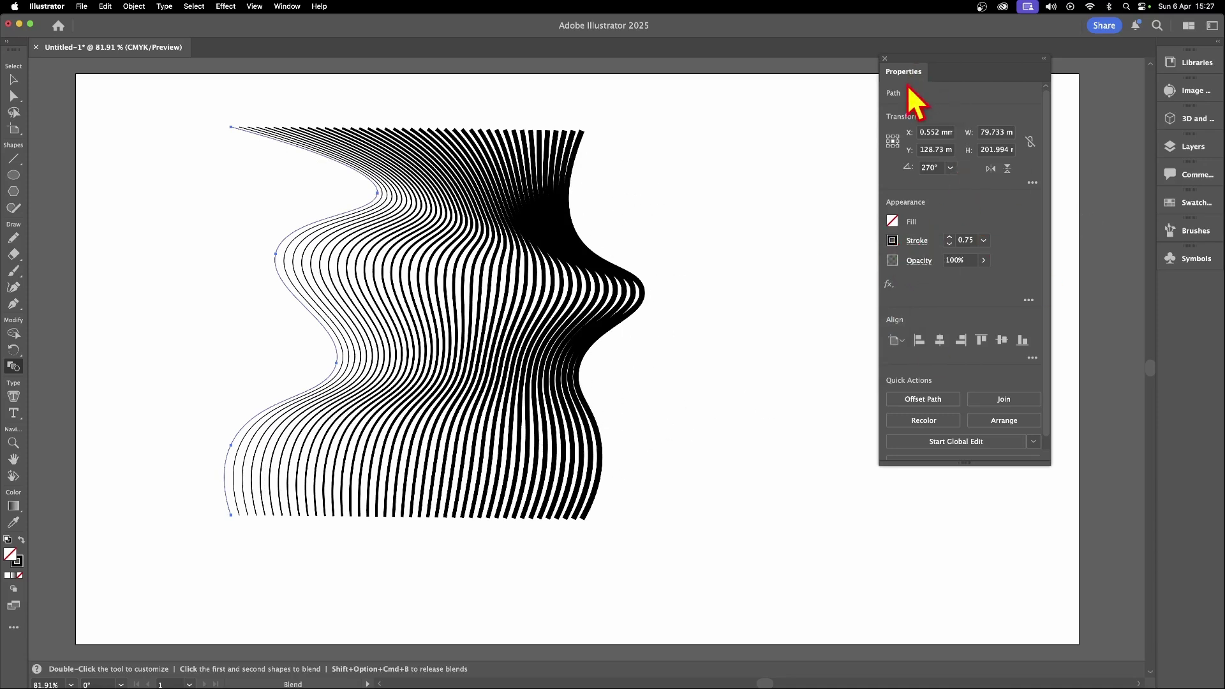
Try a red stroke on the blend's thin line, and change its stroke colour to cyan
left_click(893, 242)
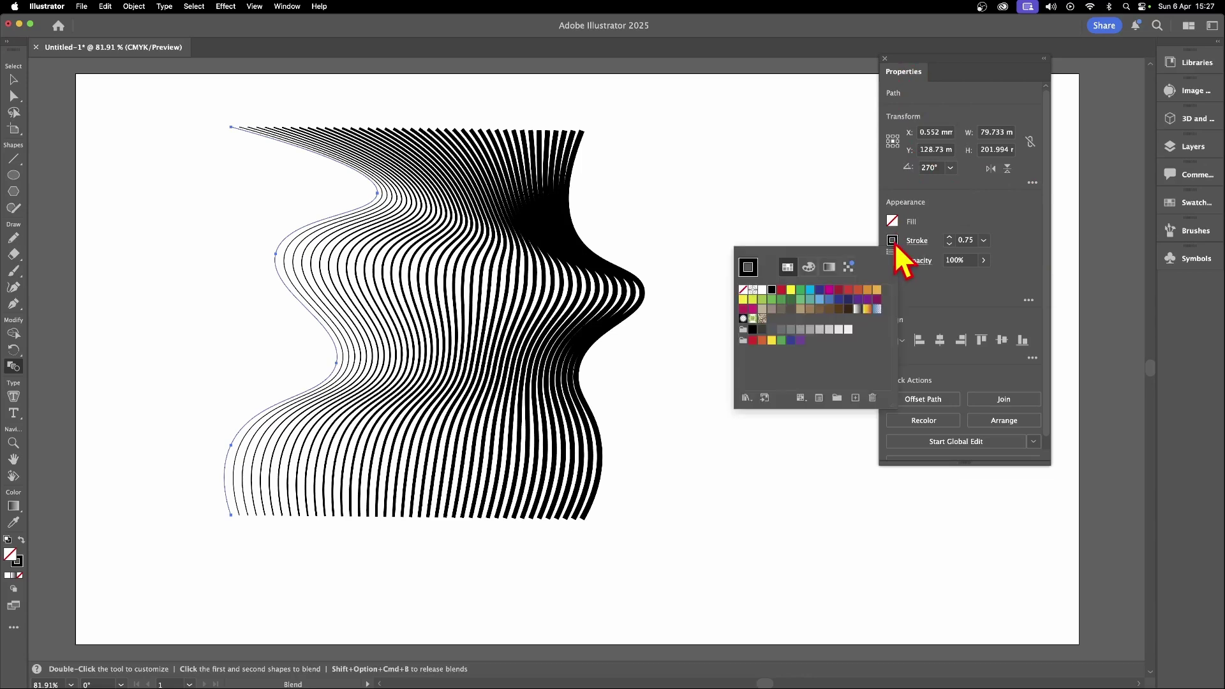
left_click(782, 290)
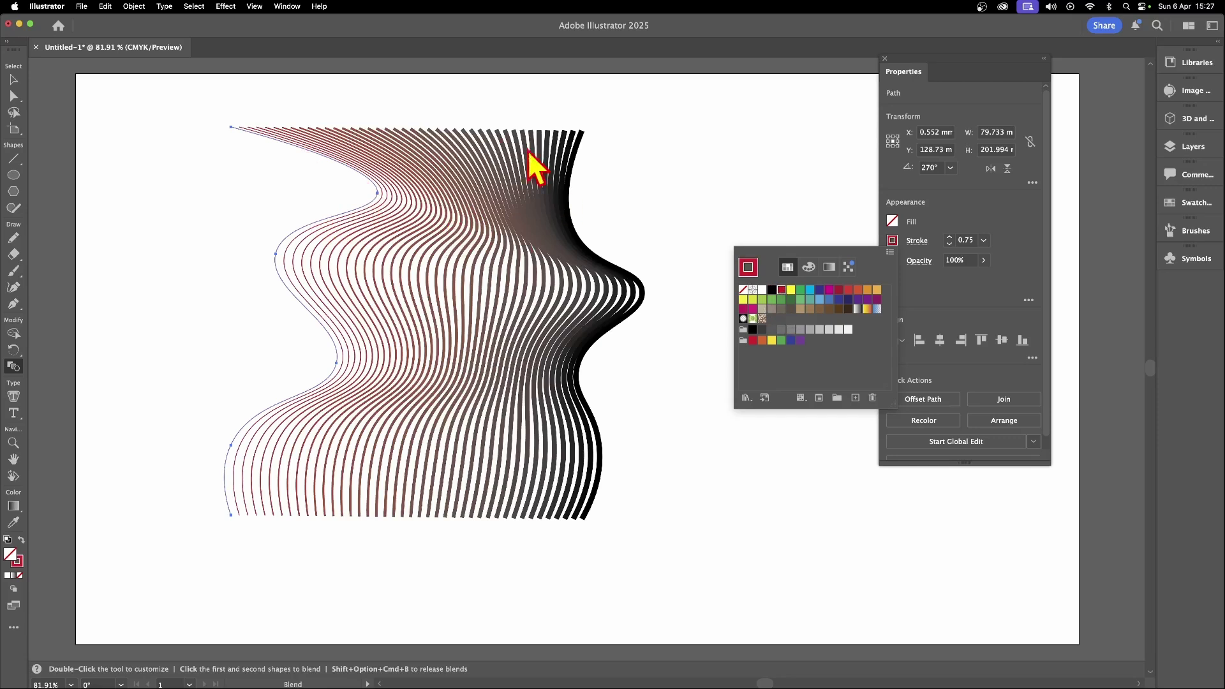
left_click(810, 290)
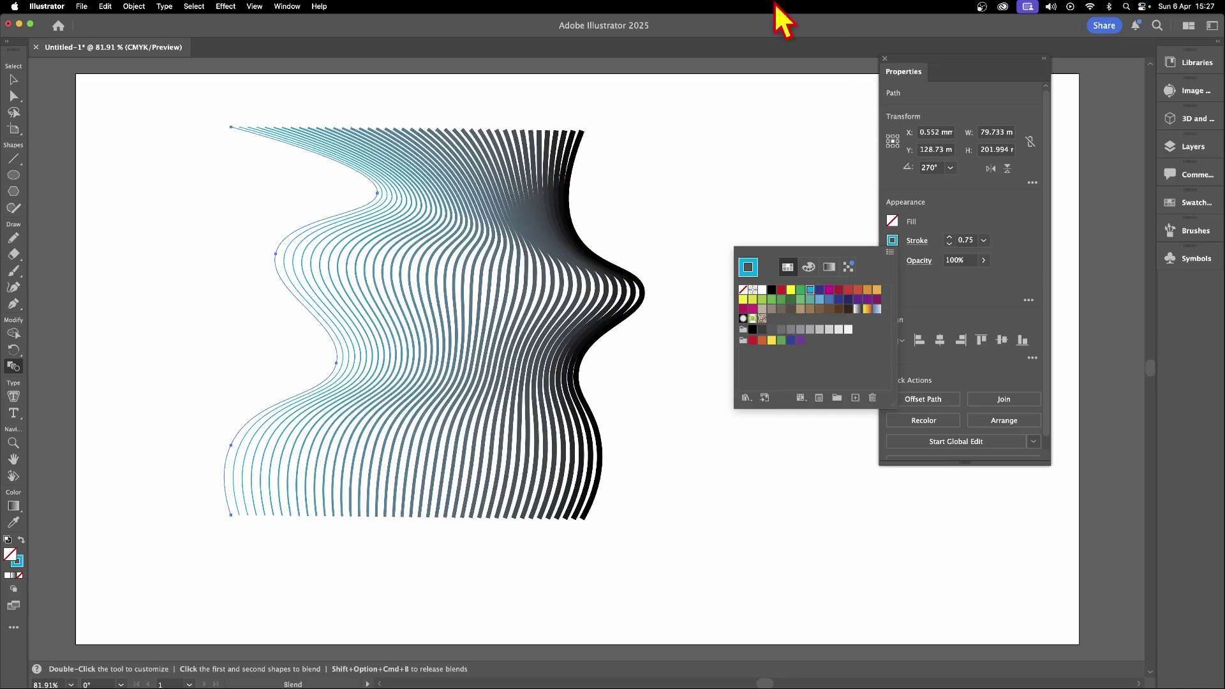
Delete the blend's thin line and the remaining thick wavy line from the artboard
left_click(8, 78)
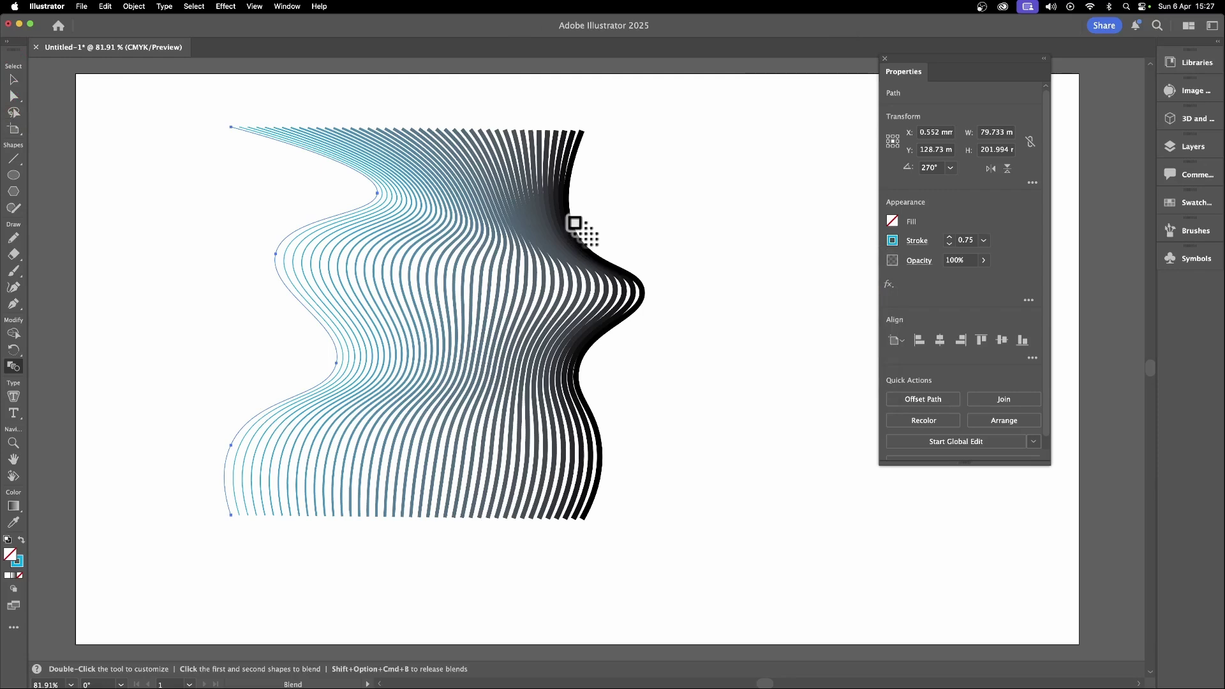
key("Delete")
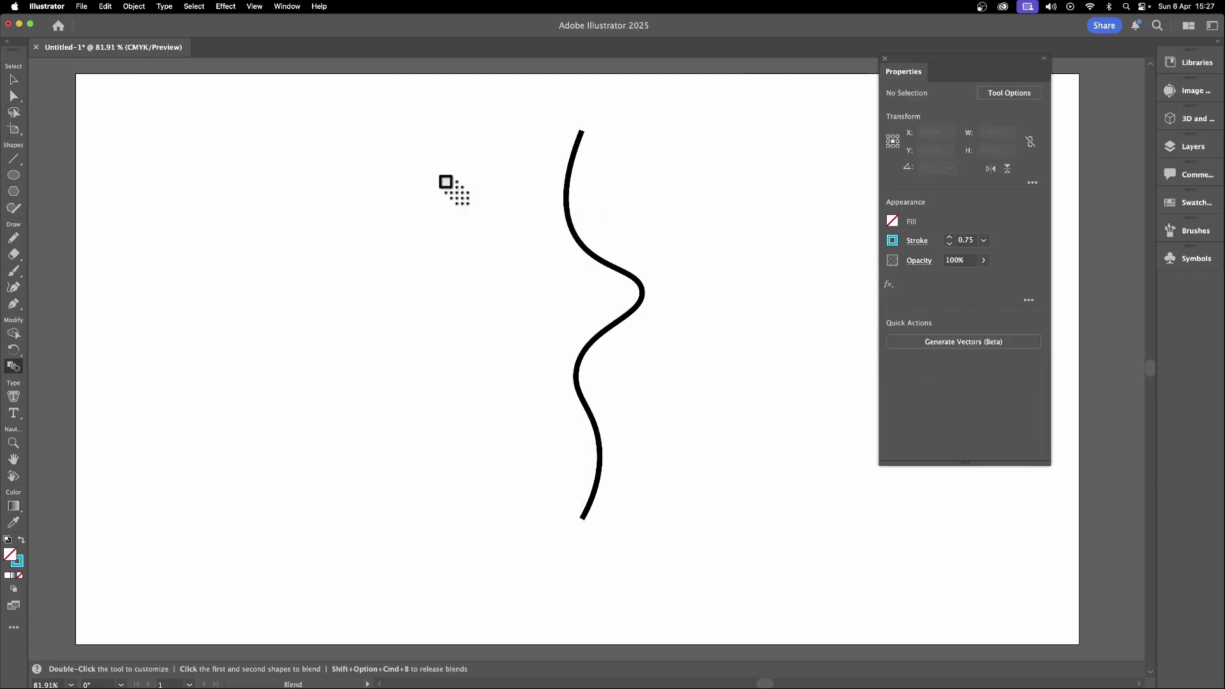
left_click(13, 79)
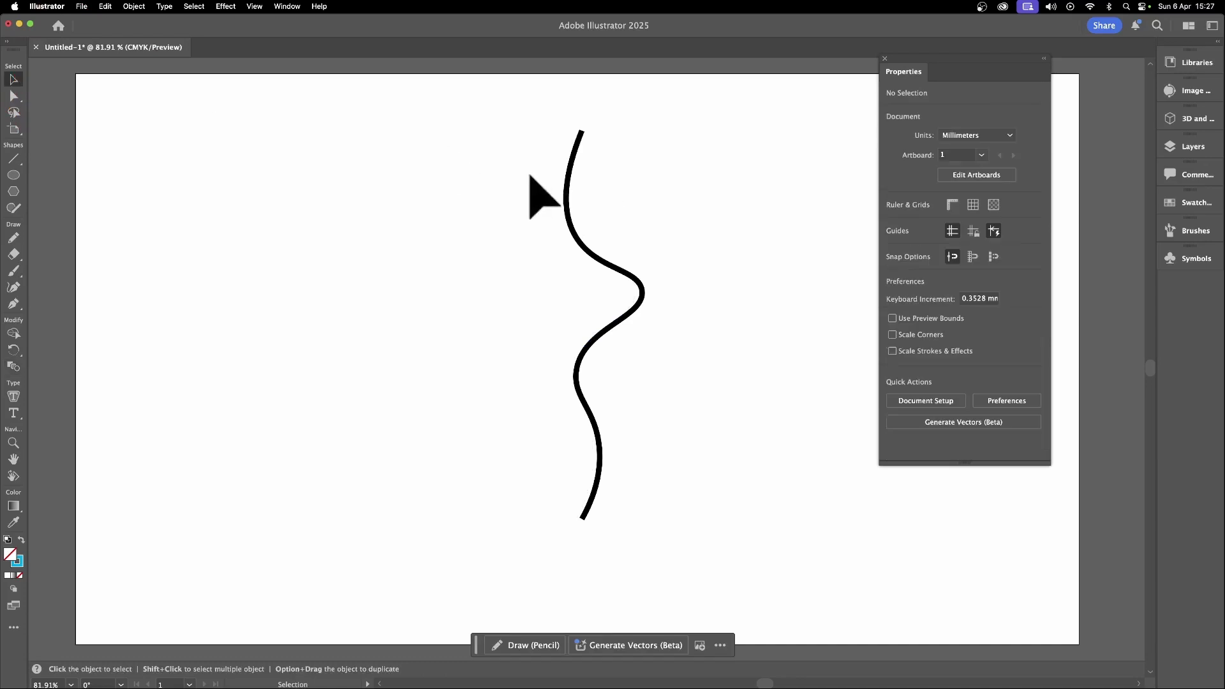
left_click(568, 178)
key("Delete")
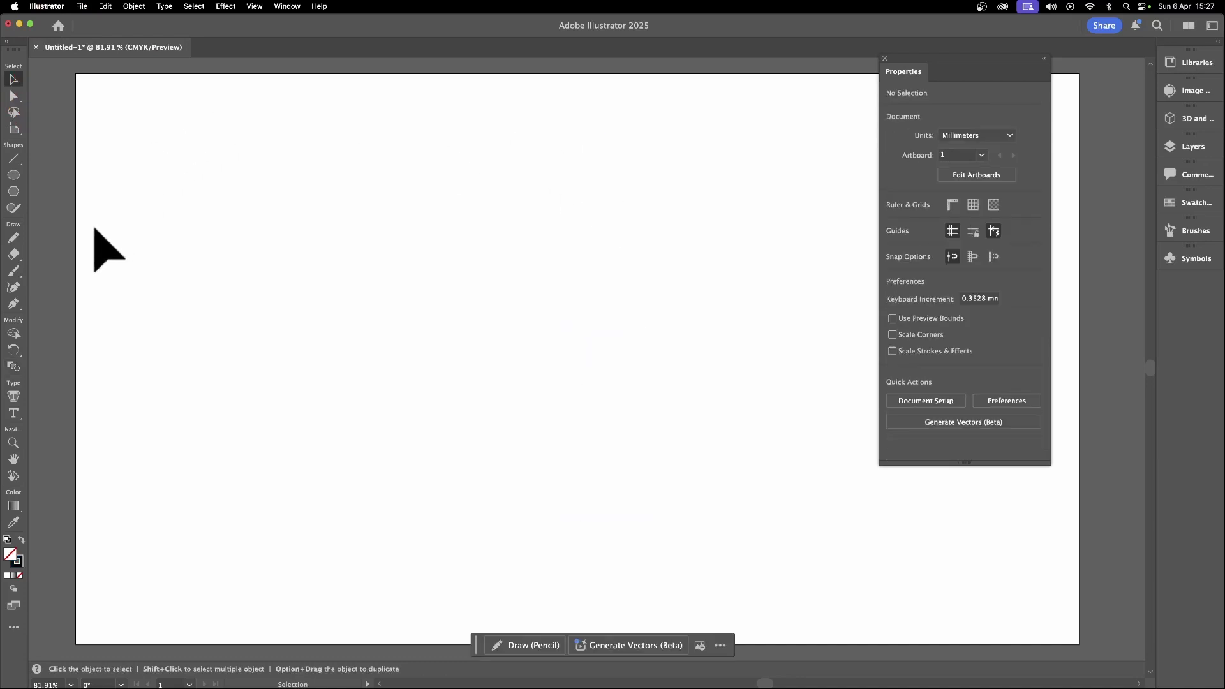
Draw a near-circular ellipse about 230 by 228 mm and a small one about 26 by 24 mm near its centre
left_click(12, 178)
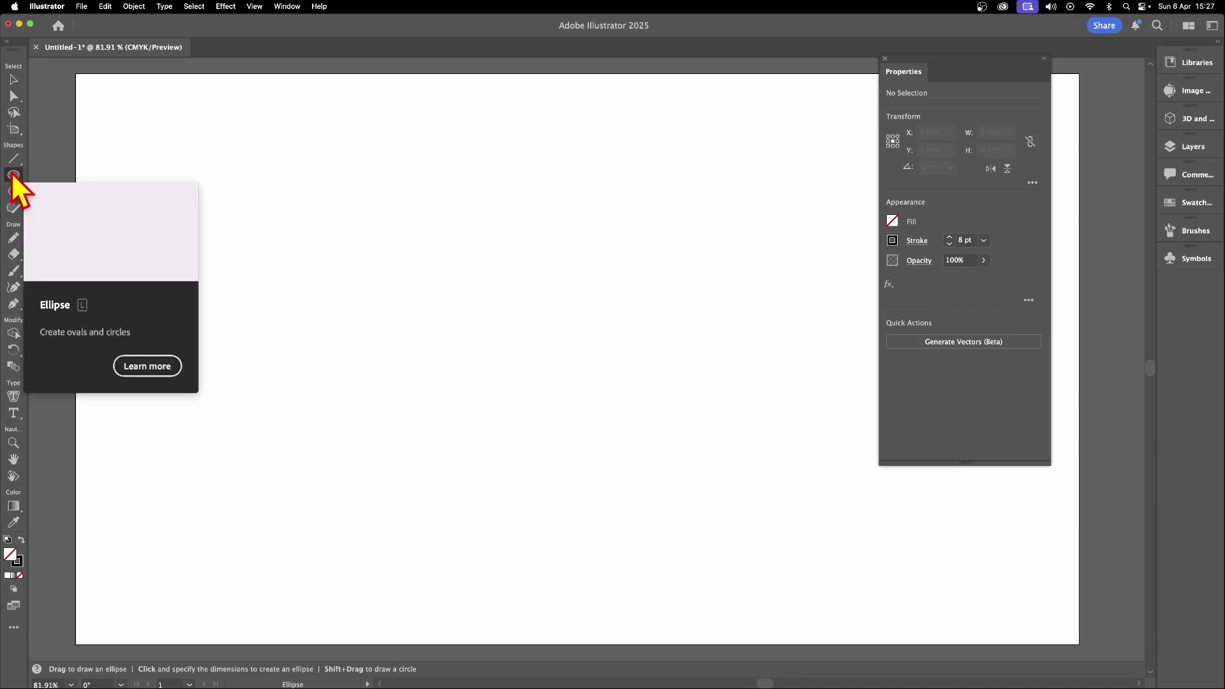
left_click_drag(229, 128, 672, 566)
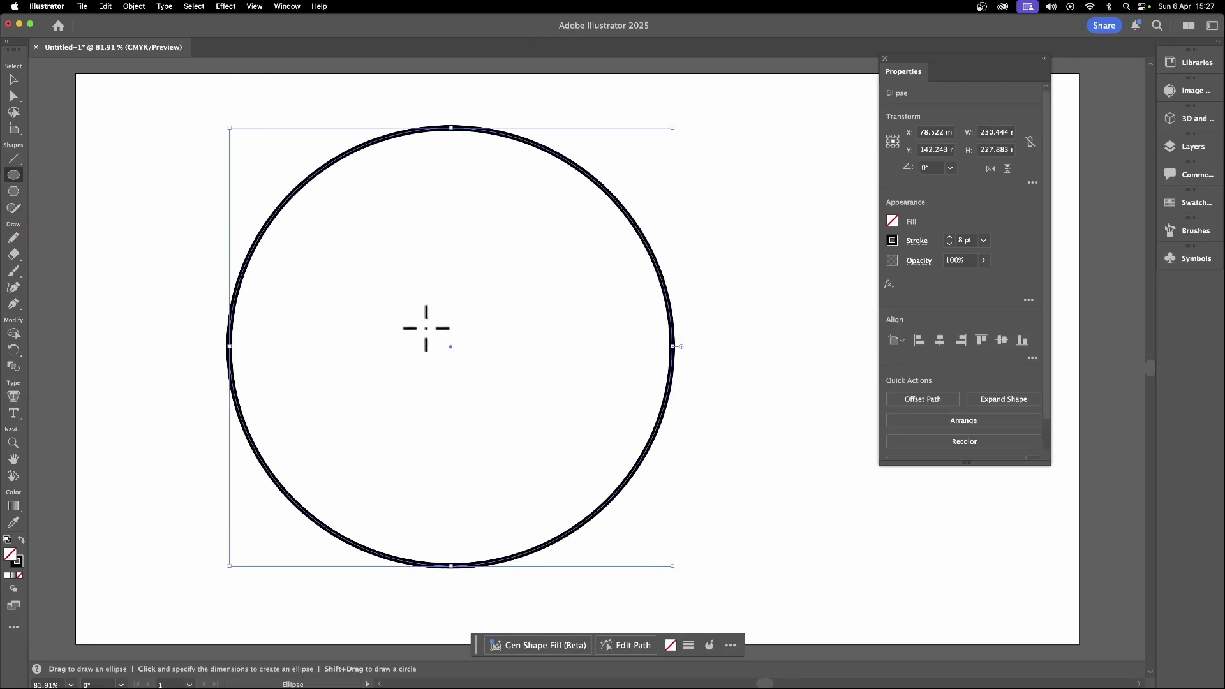
left_click_drag(425, 327, 474, 373)
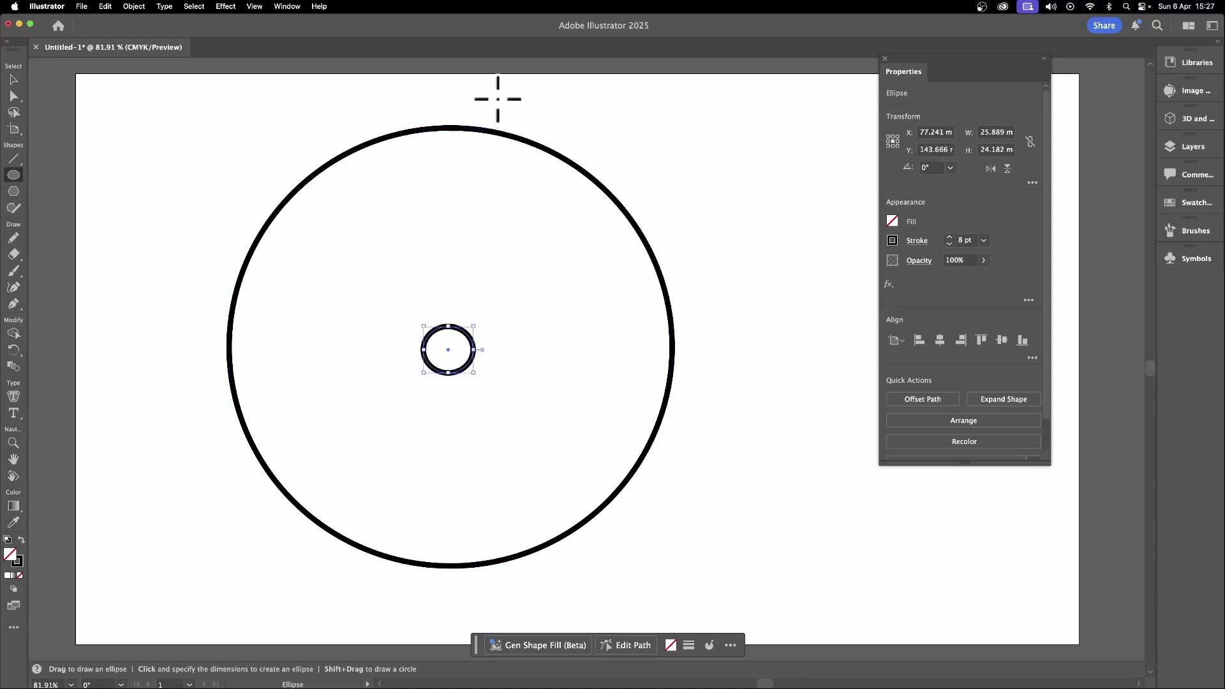
Select both circles and blend the large outer circle with the small inner one using the Blend tool
left_click(13, 80)
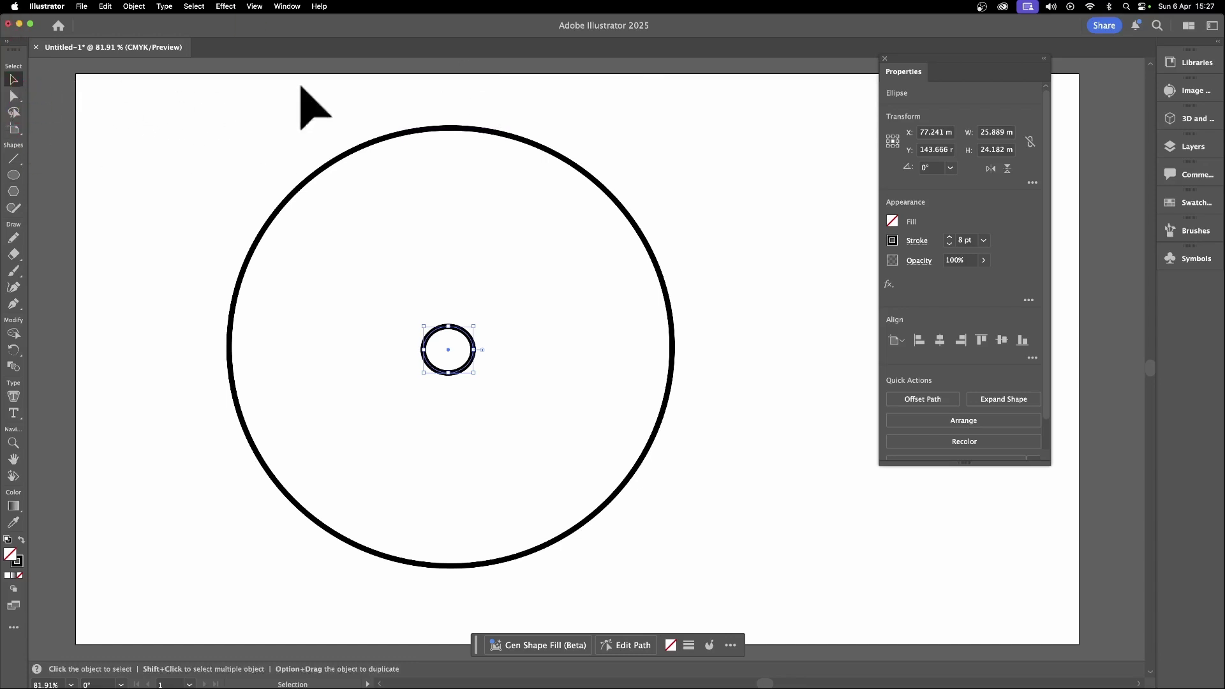
key("super+a")
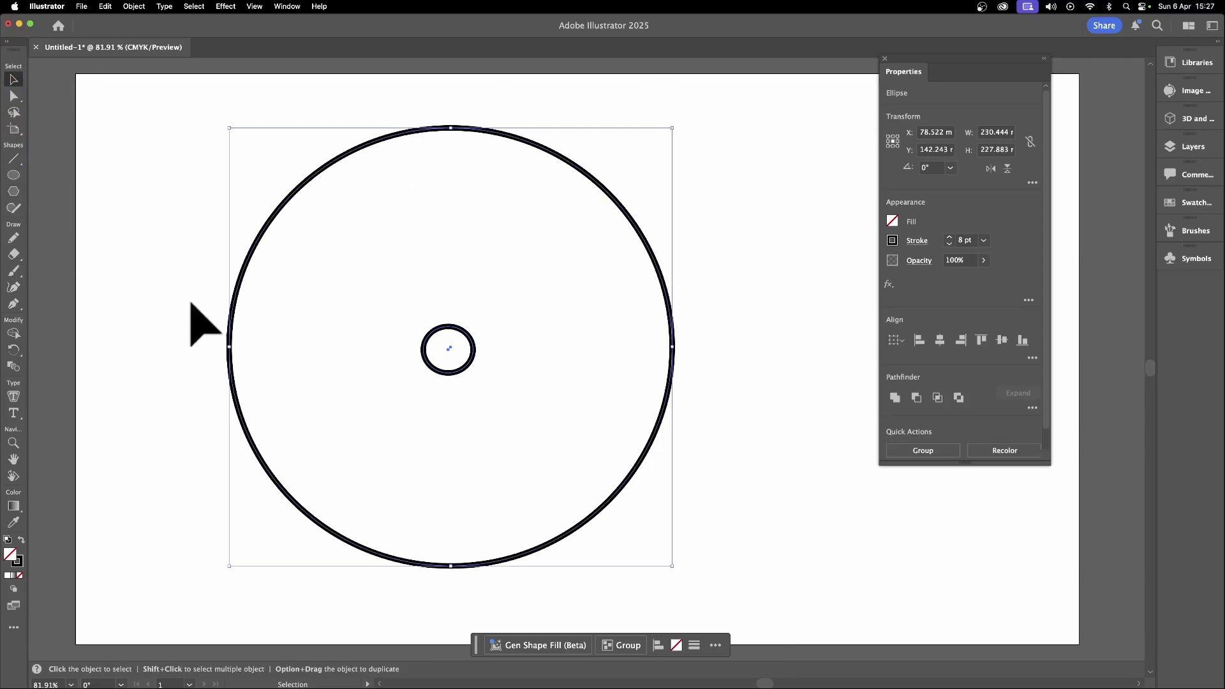
left_click(14, 368)
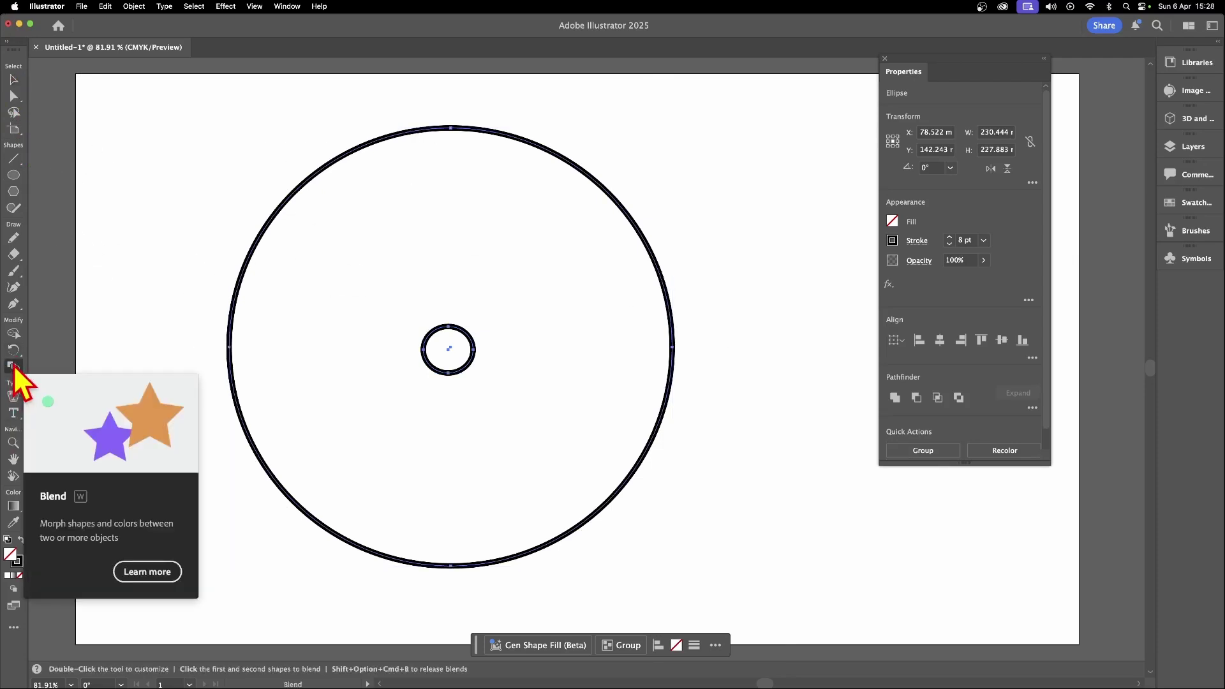
left_click(258, 242)
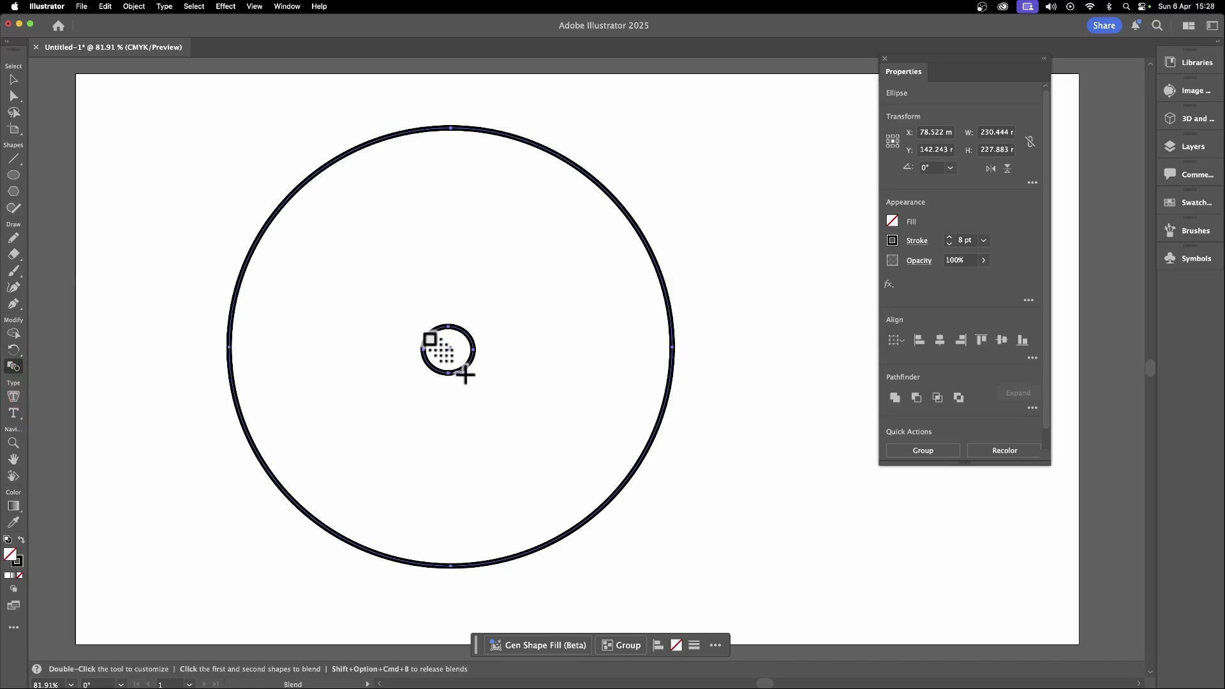
left_click(430, 338)
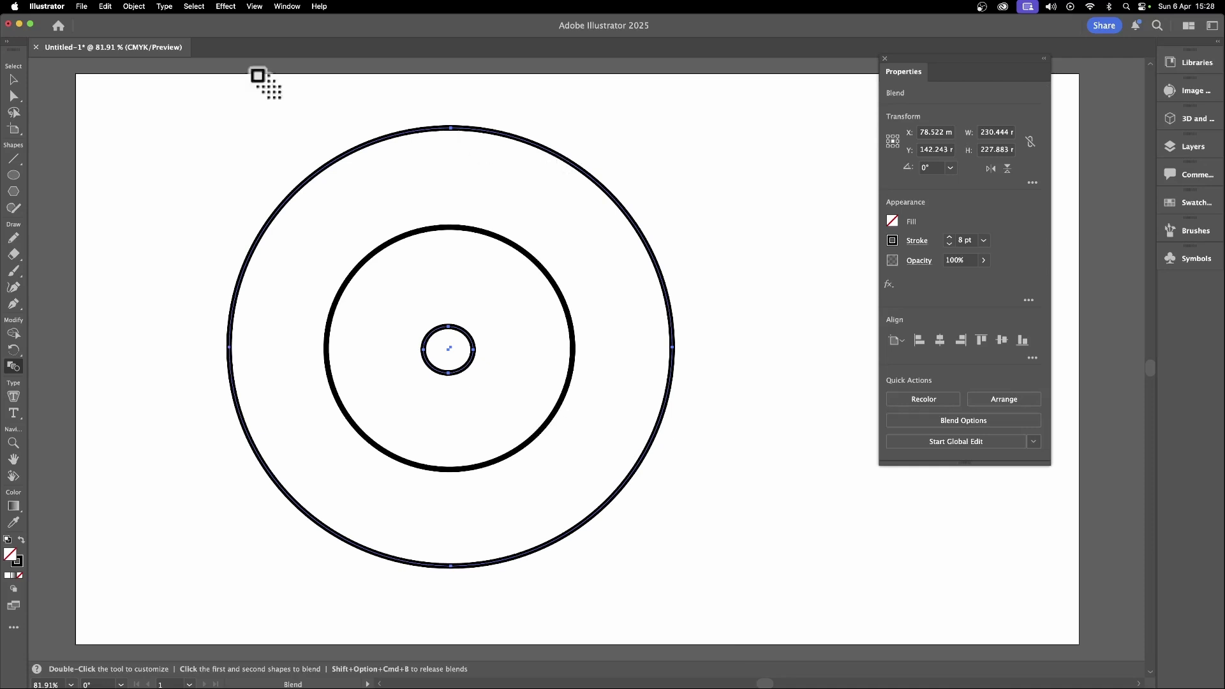
Change the circle blend's spacing to Specified Steps, trying 30 steps and reducing the number to 20
double_click(22, 367)
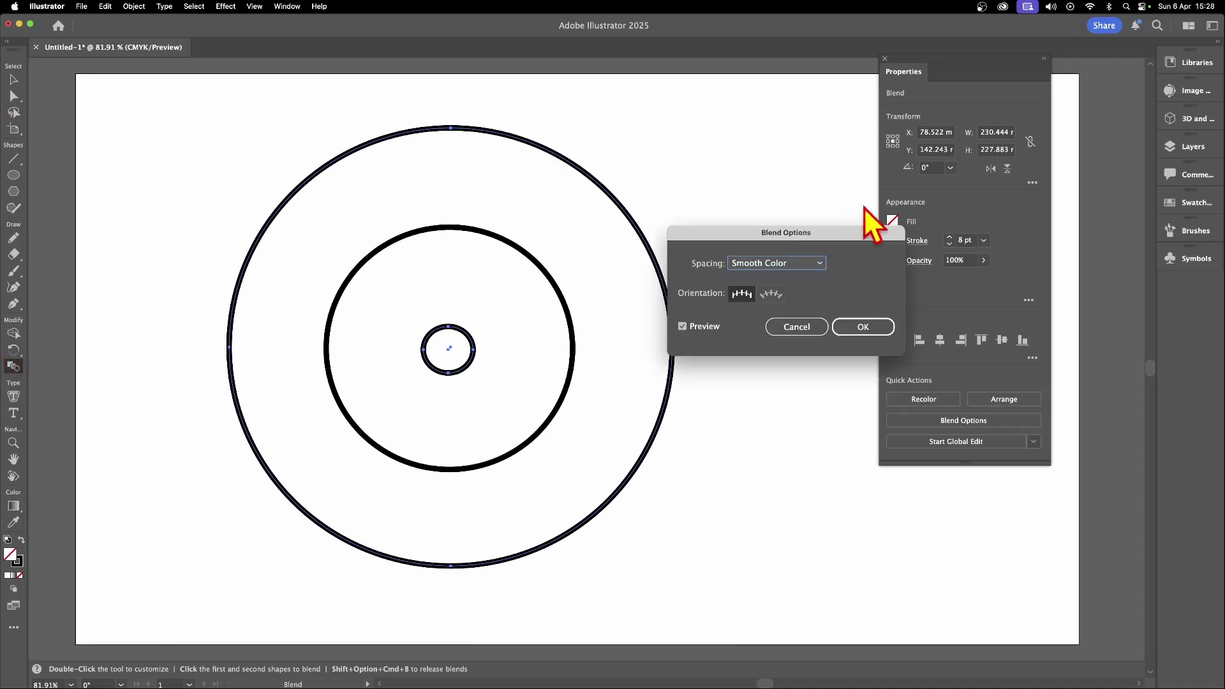
left_click(761, 263)
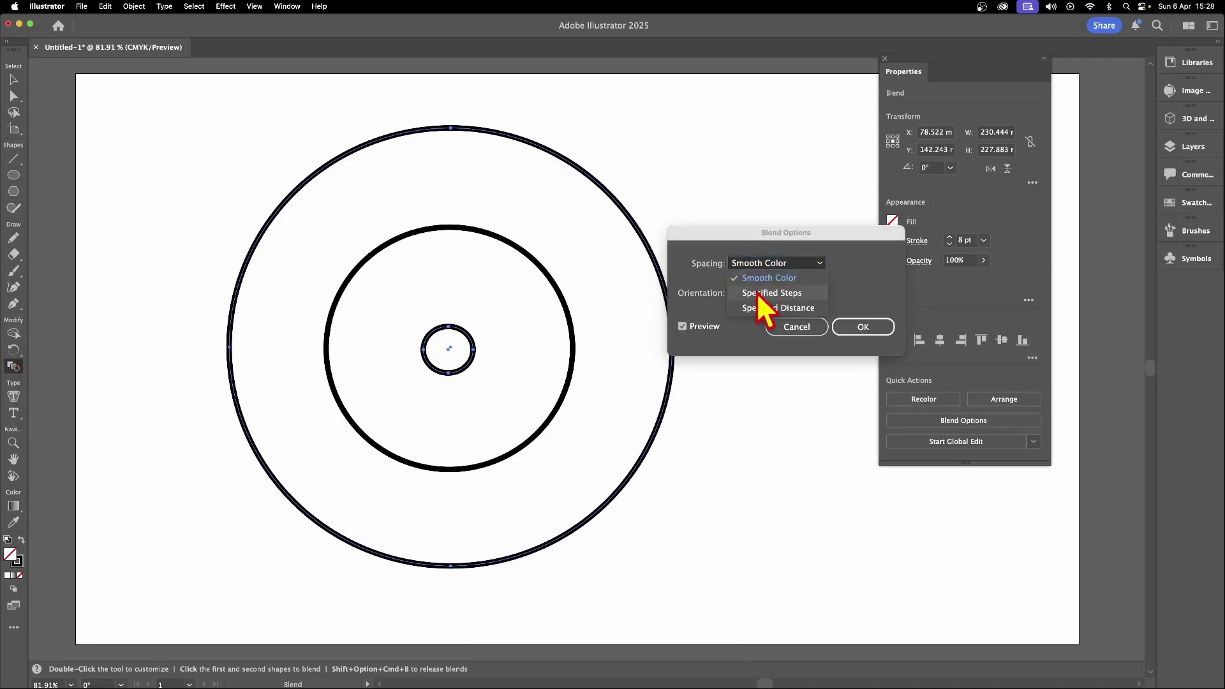
left_click(759, 293)
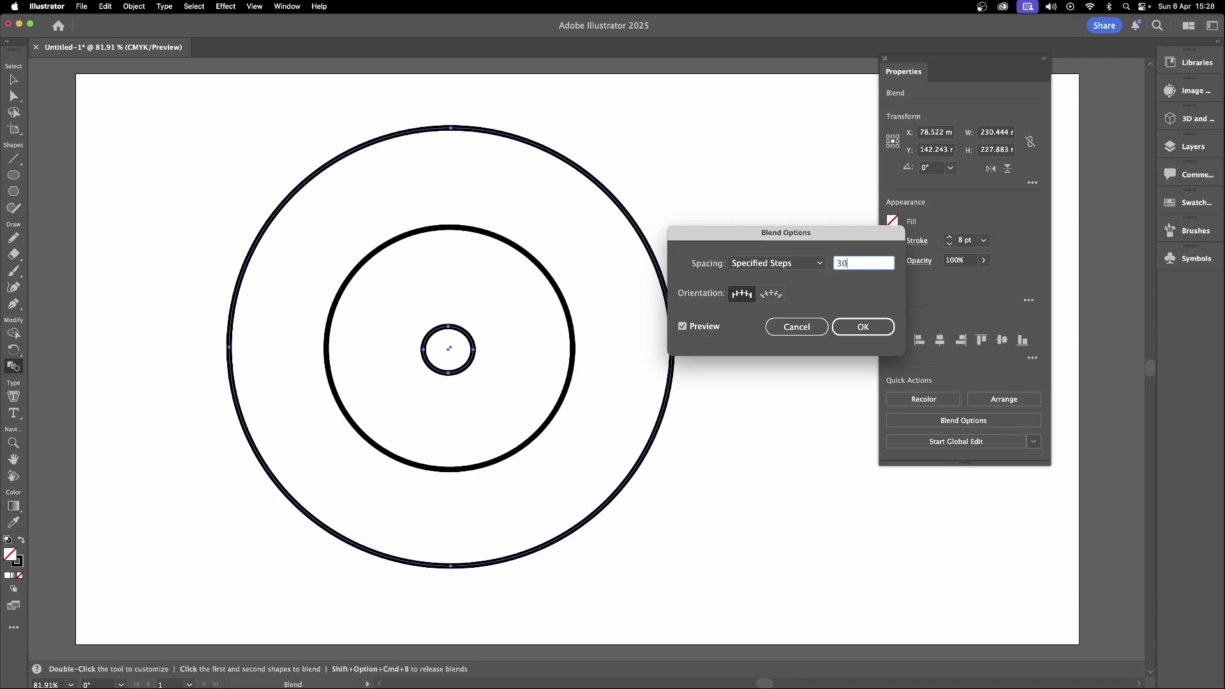
key("Tab")
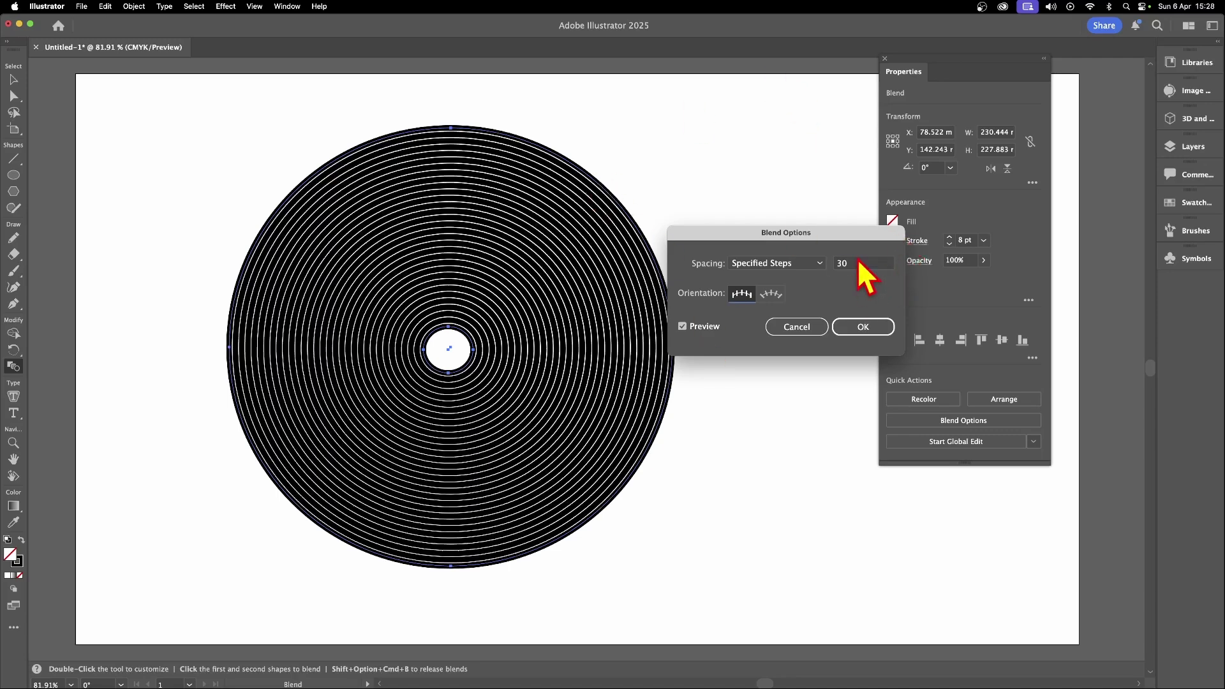
type("2")
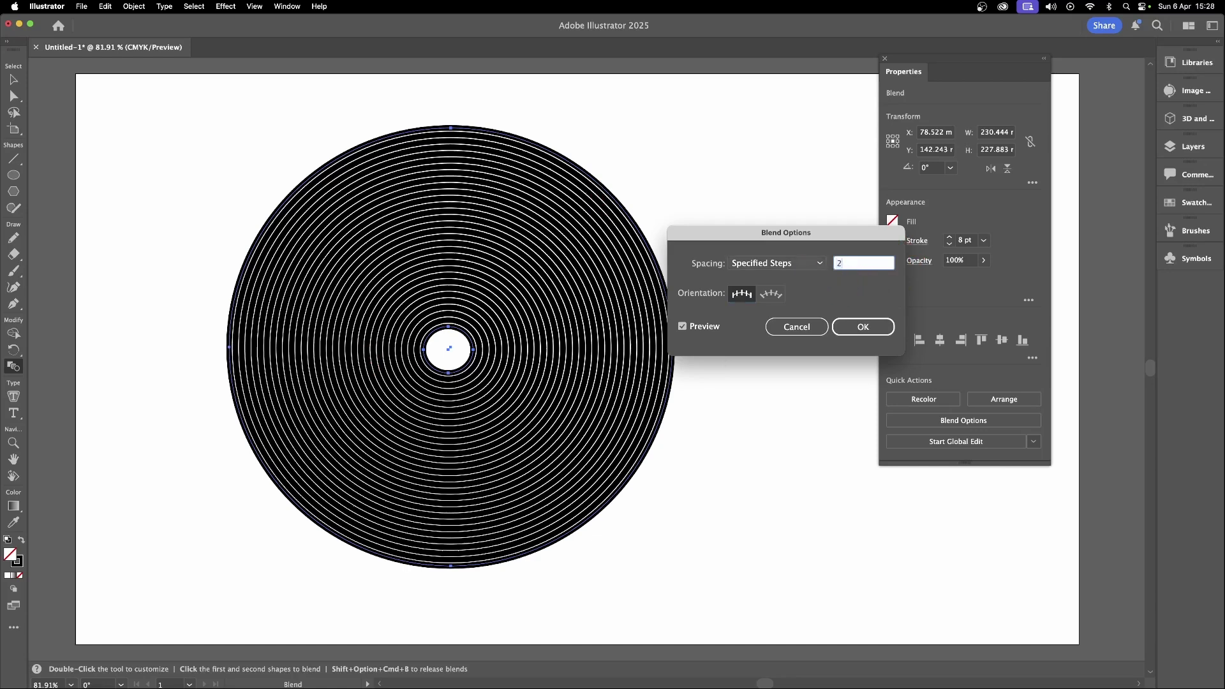
type("0")
key("Tab")
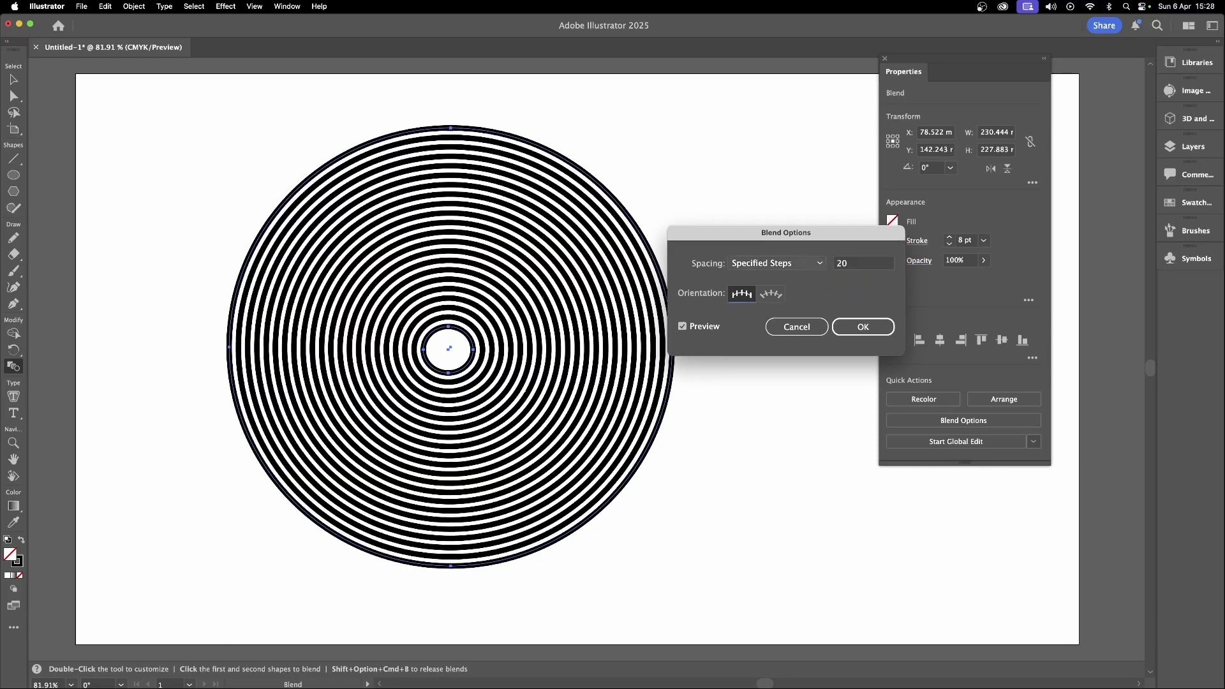
Try Specified Distance spacing on the circle blend with 3 mm and 10 mm
left_click(761, 261)
left_click(770, 308)
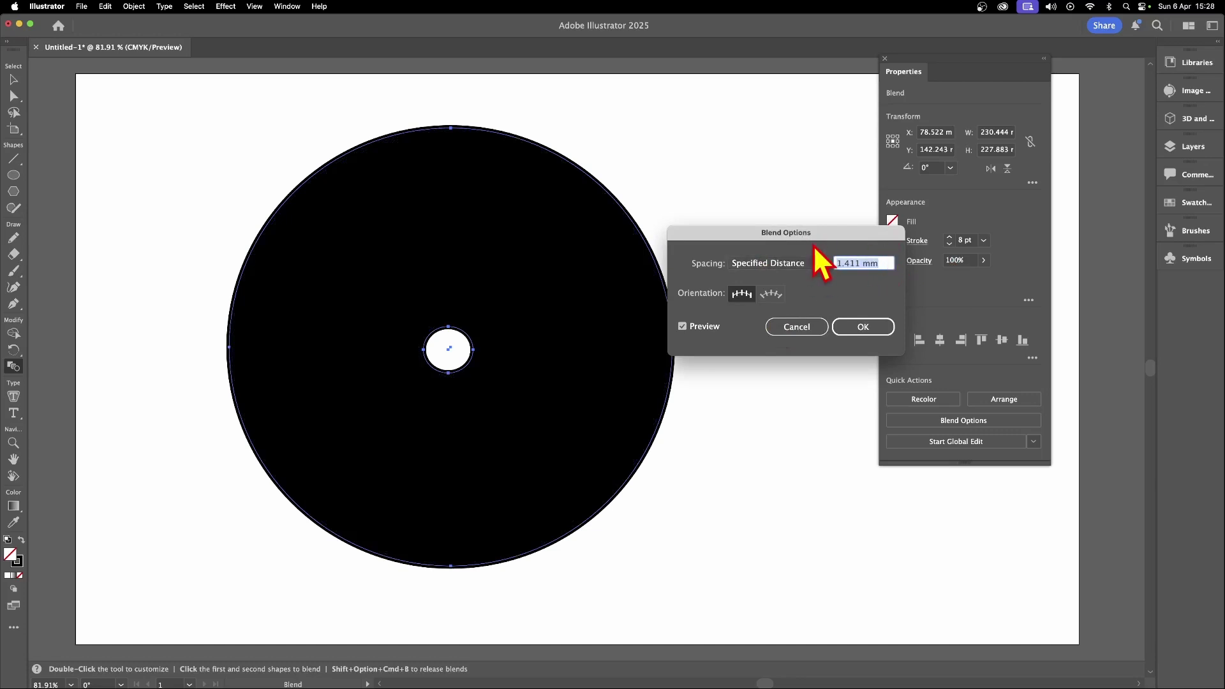
type("3")
key("Tab")
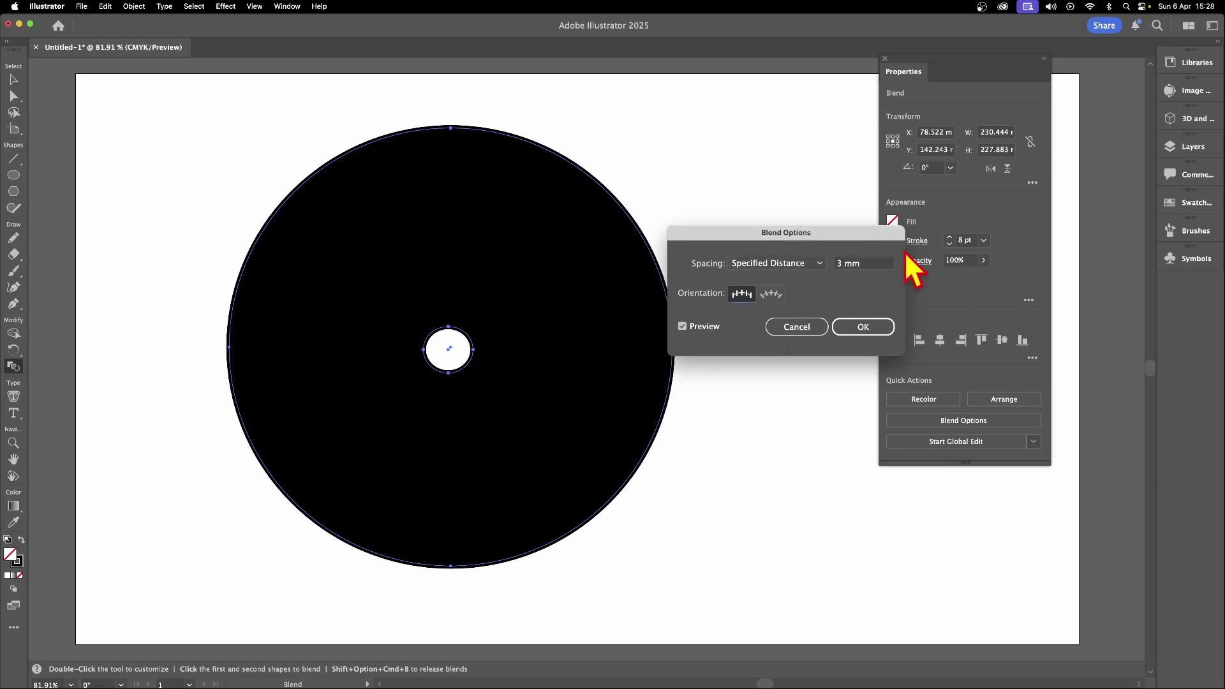
left_click(844, 263)
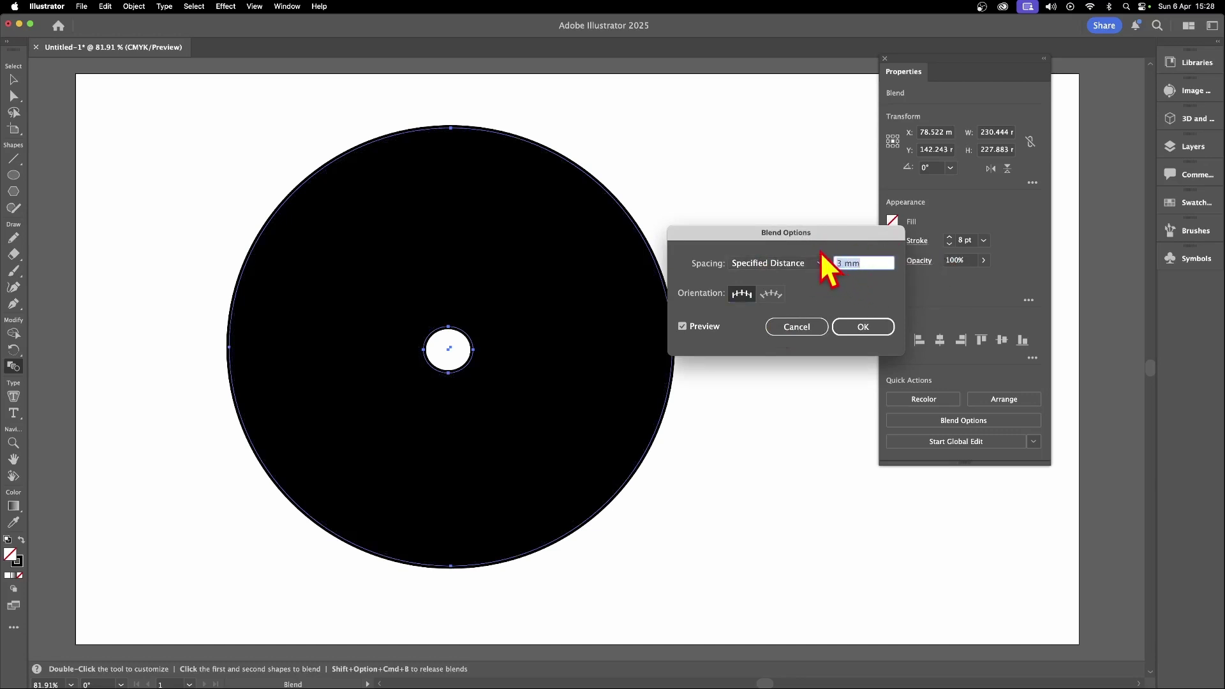
type("10")
key("Tab")
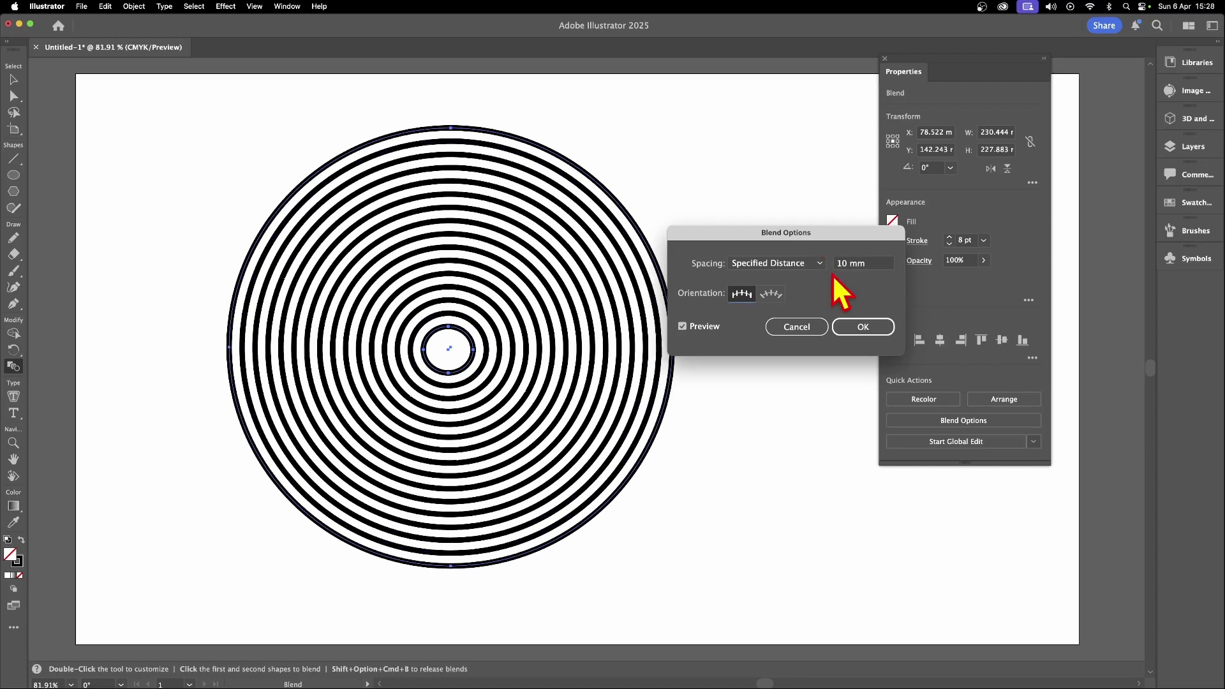
Switch the circle blend's spacing back to Specified Steps with 20 steps and apply the blend options
left_click(784, 264)
left_click(771, 293)
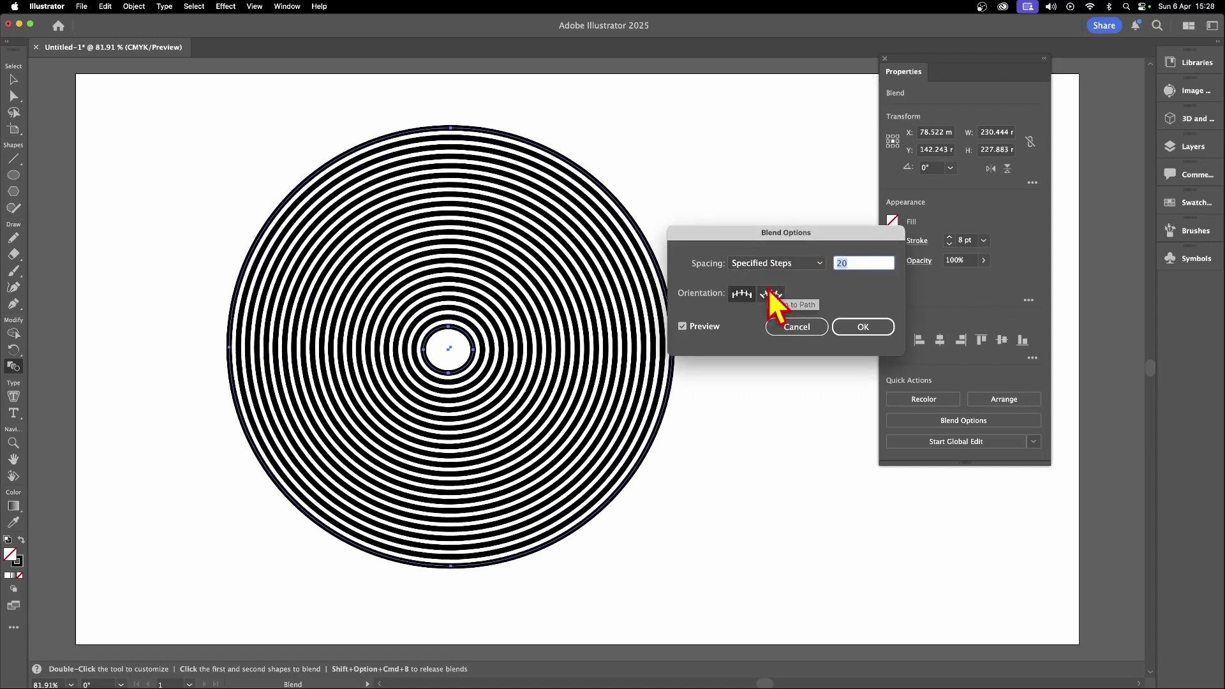
left_click(867, 329)
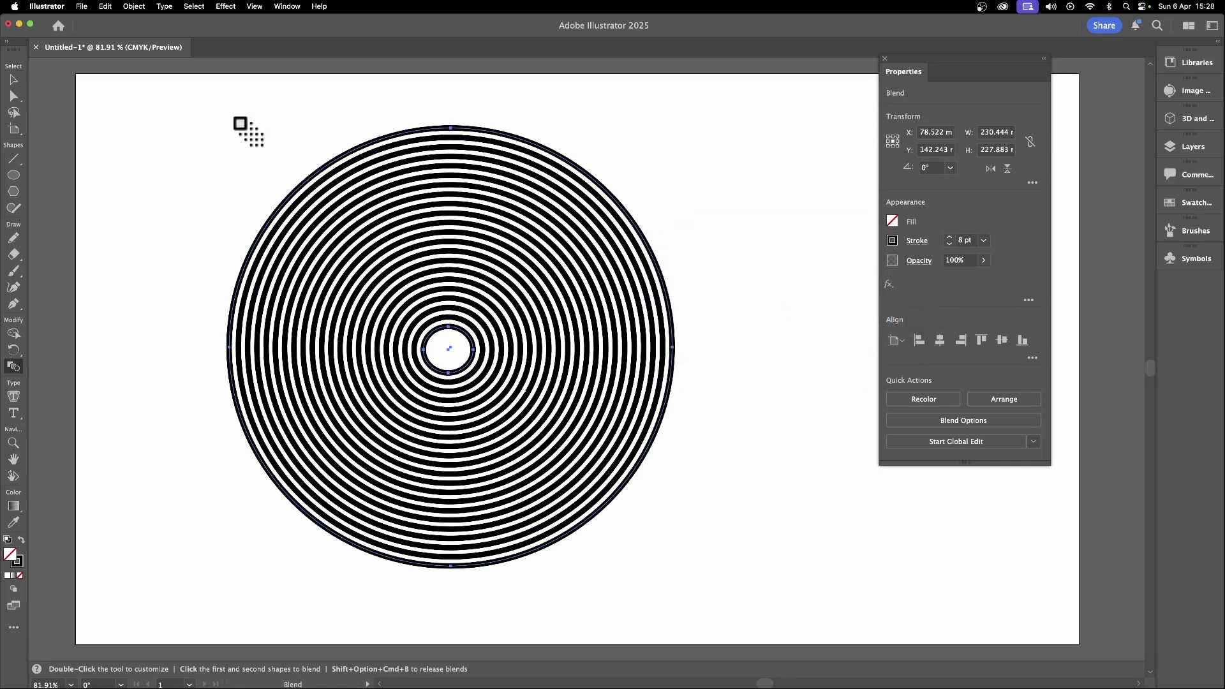
Move the circle blend slightly and stretch its inner circle vertically into an ellipse about 87 mm tall with the Curvature tool
left_click(13, 81)
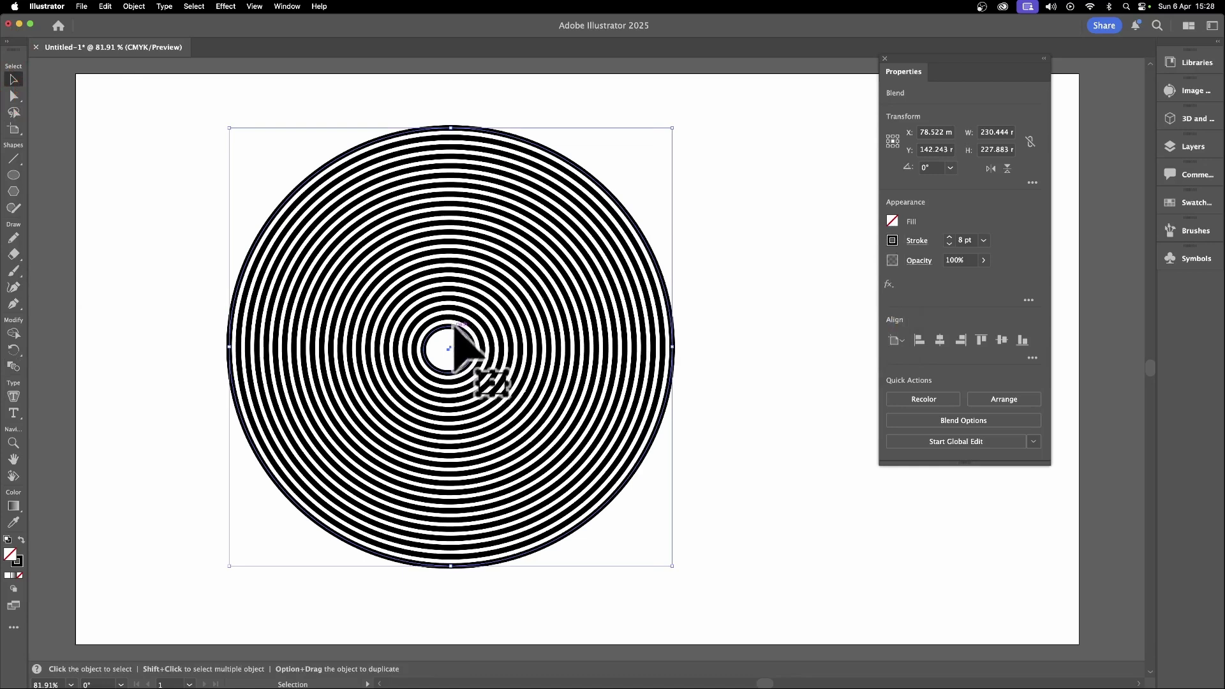
mouse_move(454, 325)
left_mouse_down()
mouse_move(456, 341)
mouse_move(463, 320)
left_mouse_up()
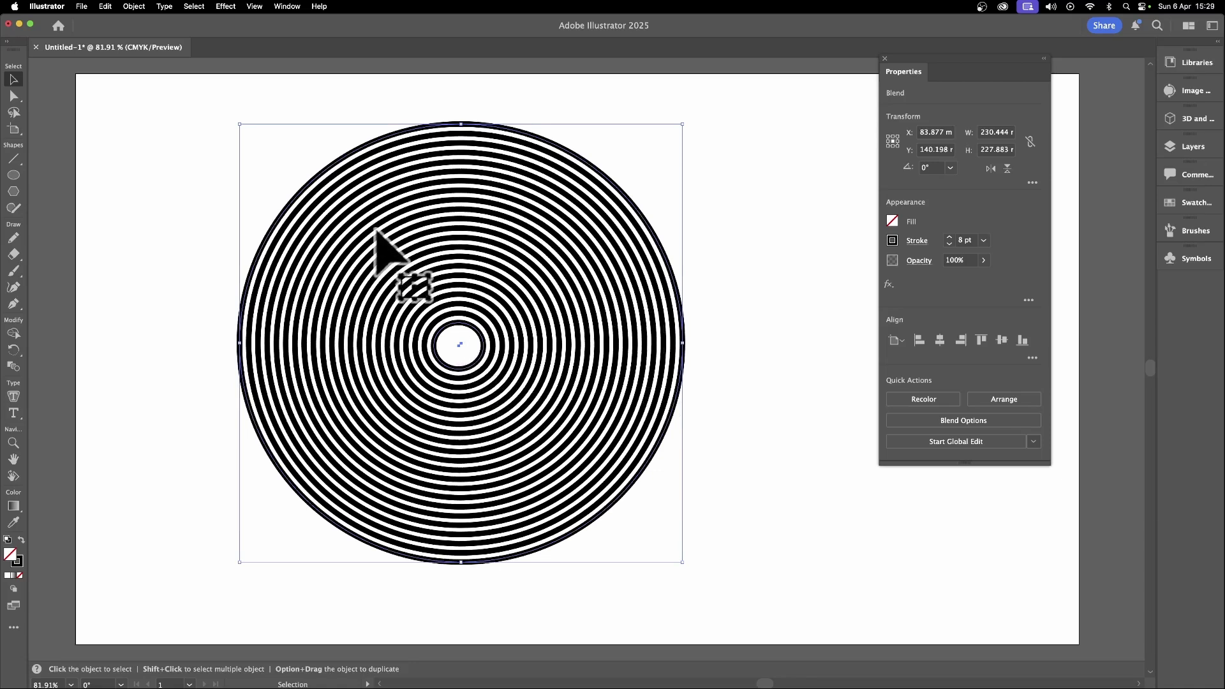
left_click(14, 288)
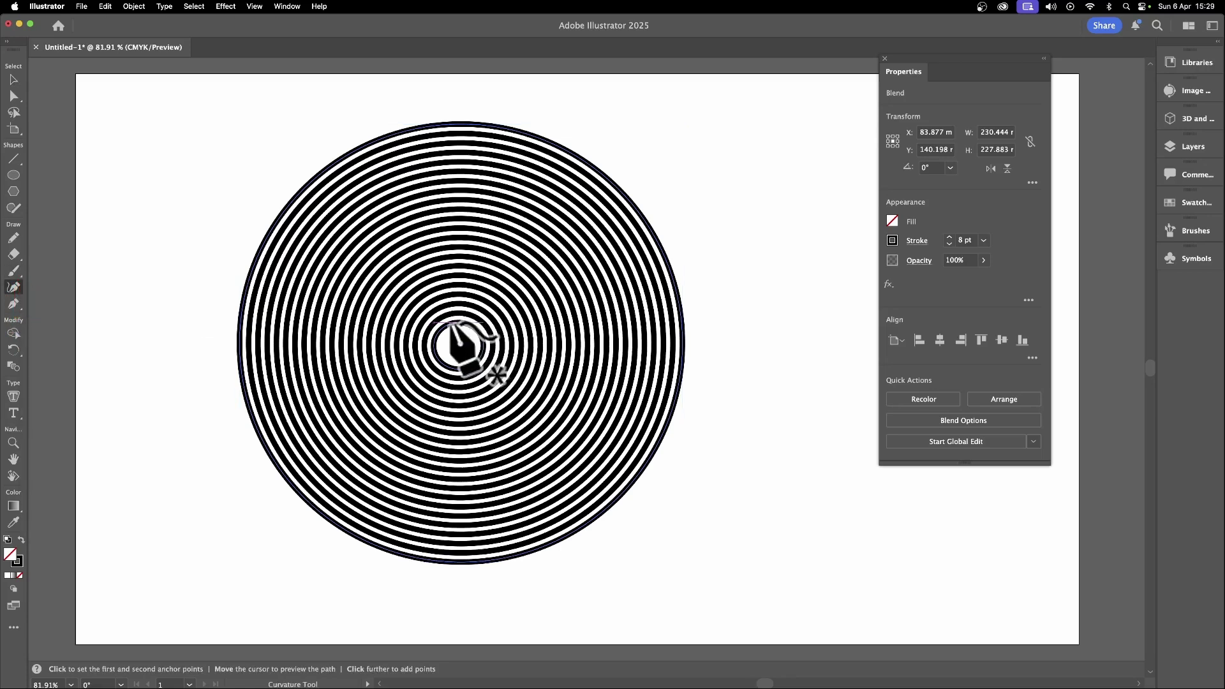
left_click_drag(452, 323, 457, 260)
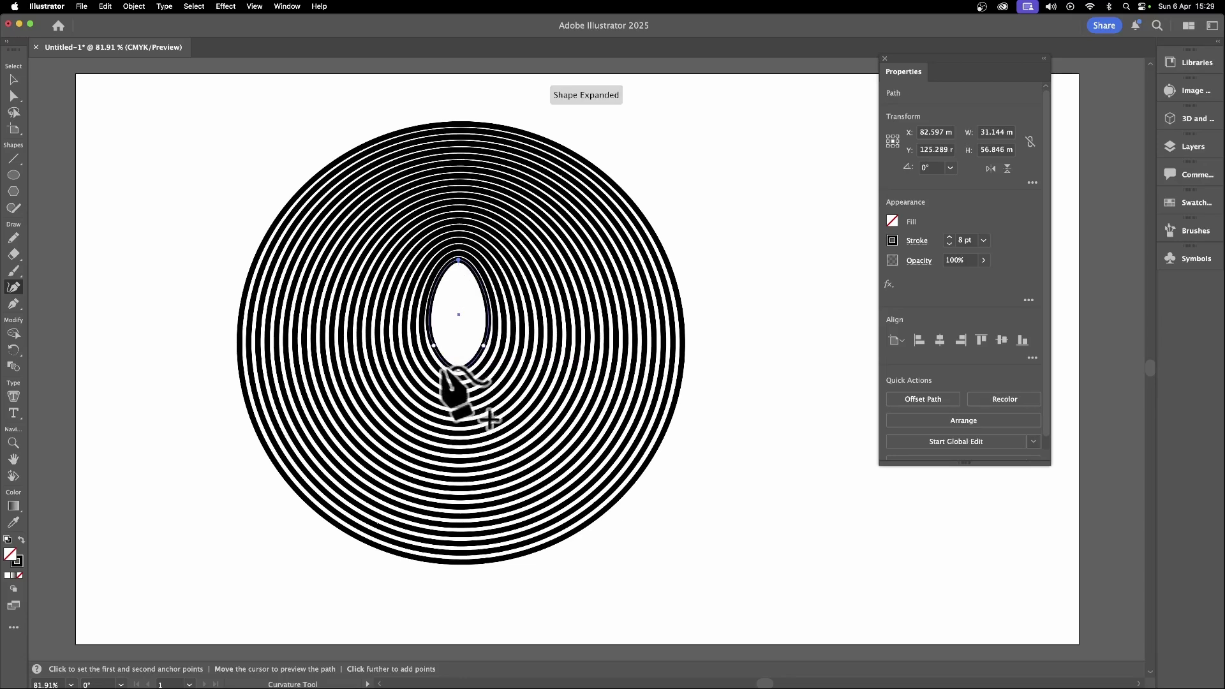
left_click_drag(458, 368, 454, 427)
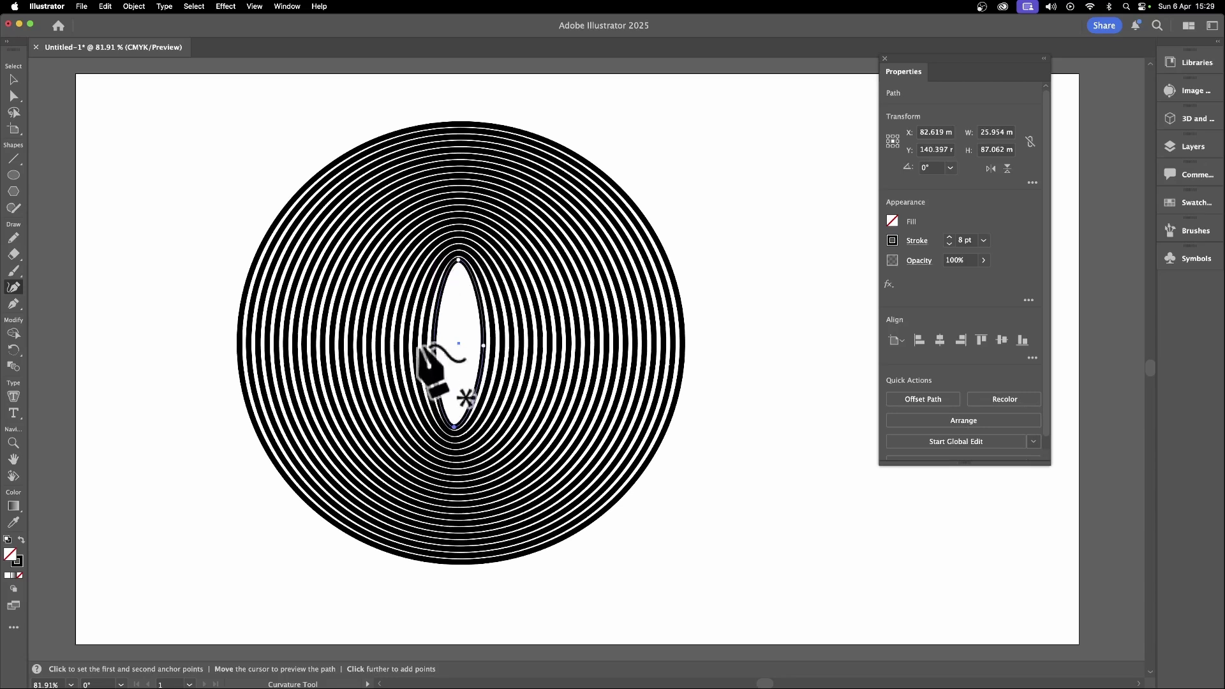
Add four anchor points around the inner ellipse and pull its two side points outward to form a four-pointed star about 67 mm wide
left_click(480, 304)
left_click(437, 305)
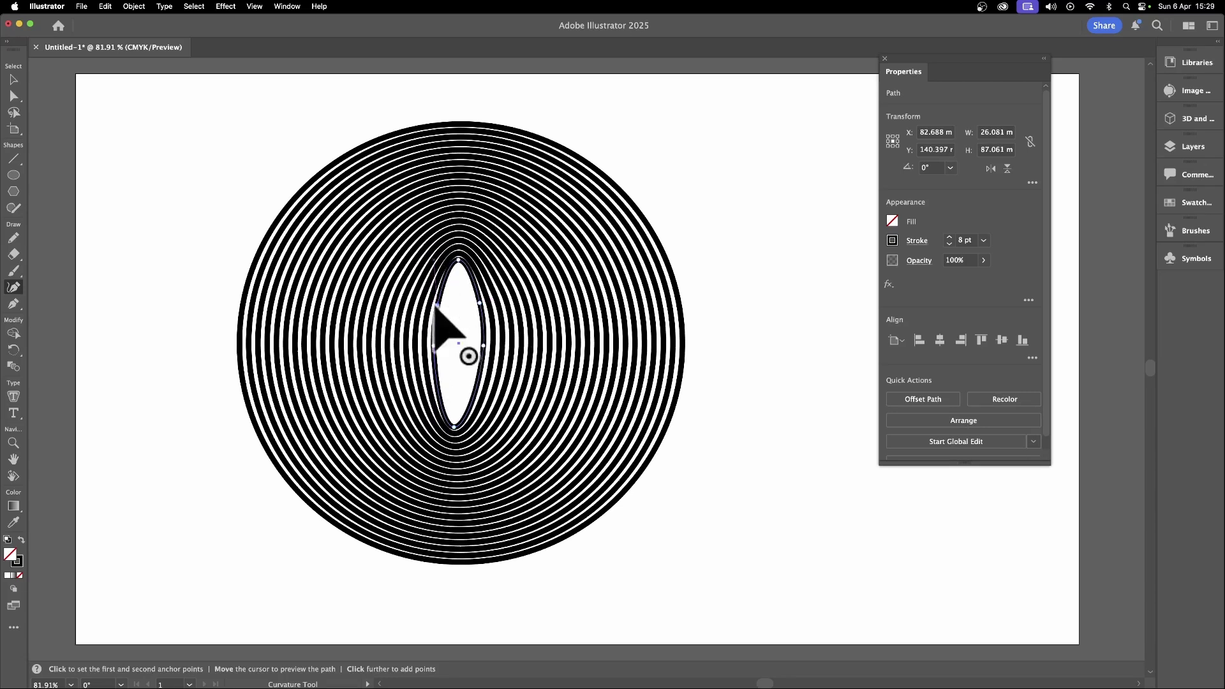
left_click(436, 378)
left_click(479, 377)
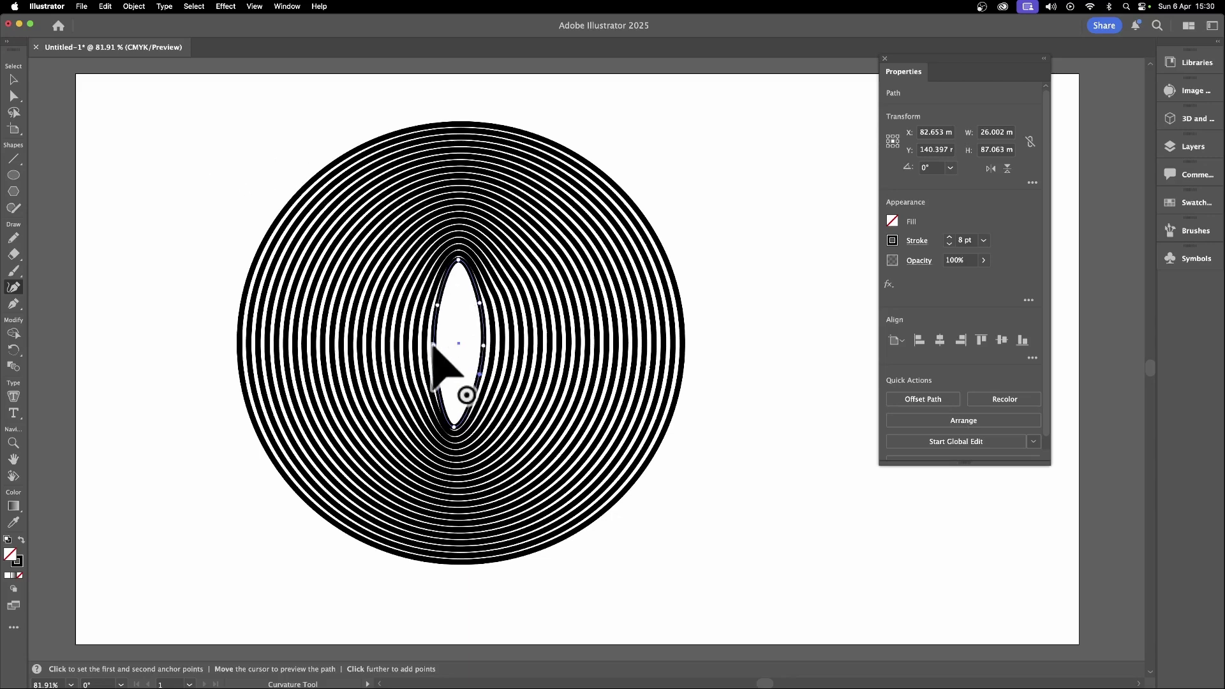
left_click_drag(434, 345, 393, 335)
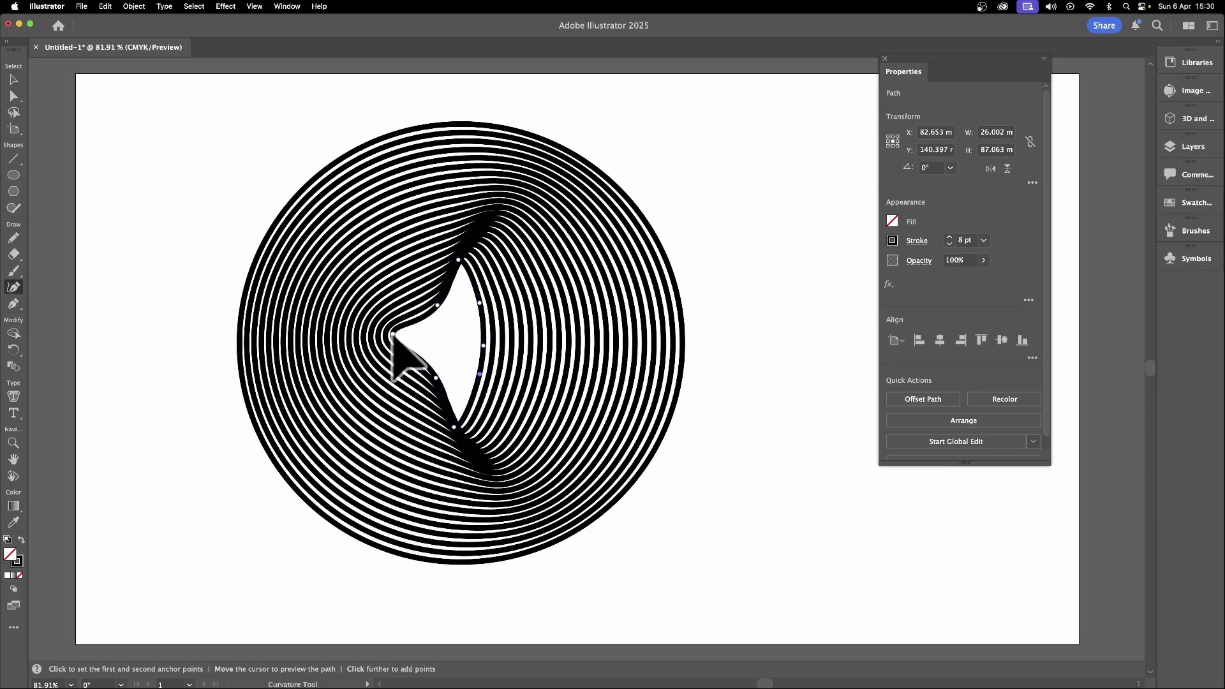
left_click_drag(483, 346, 522, 342)
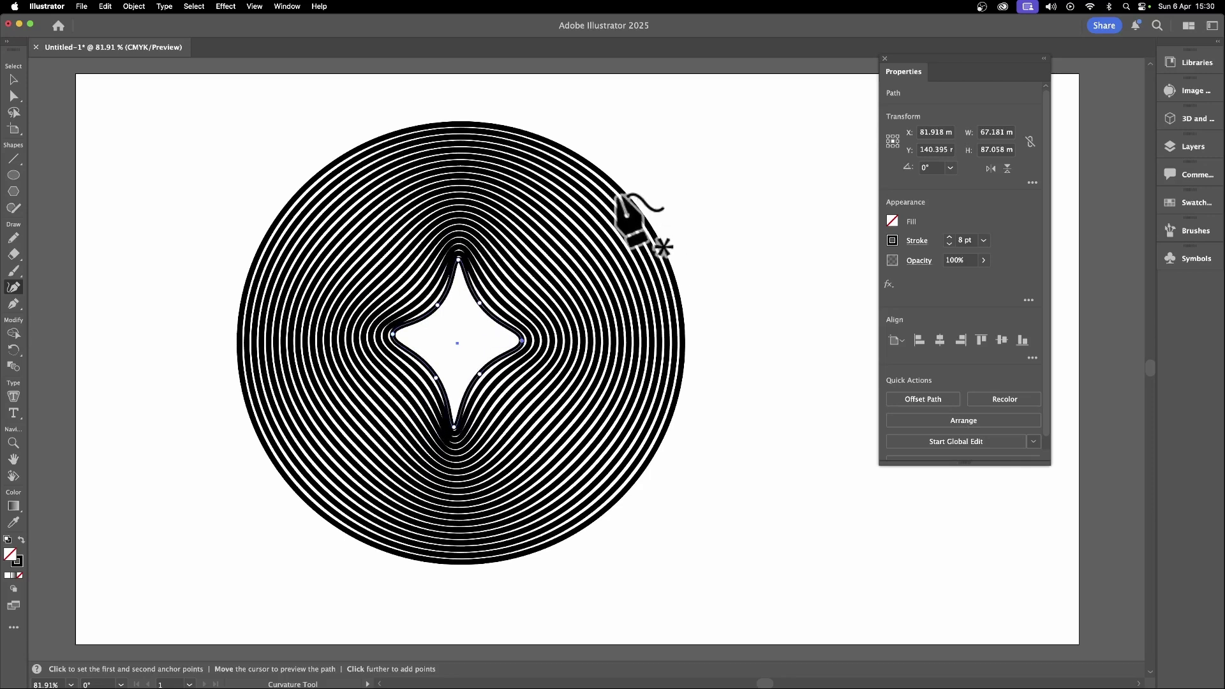
Set the inner star shape's stroke colour to the light blue swatch
left_click(895, 244)
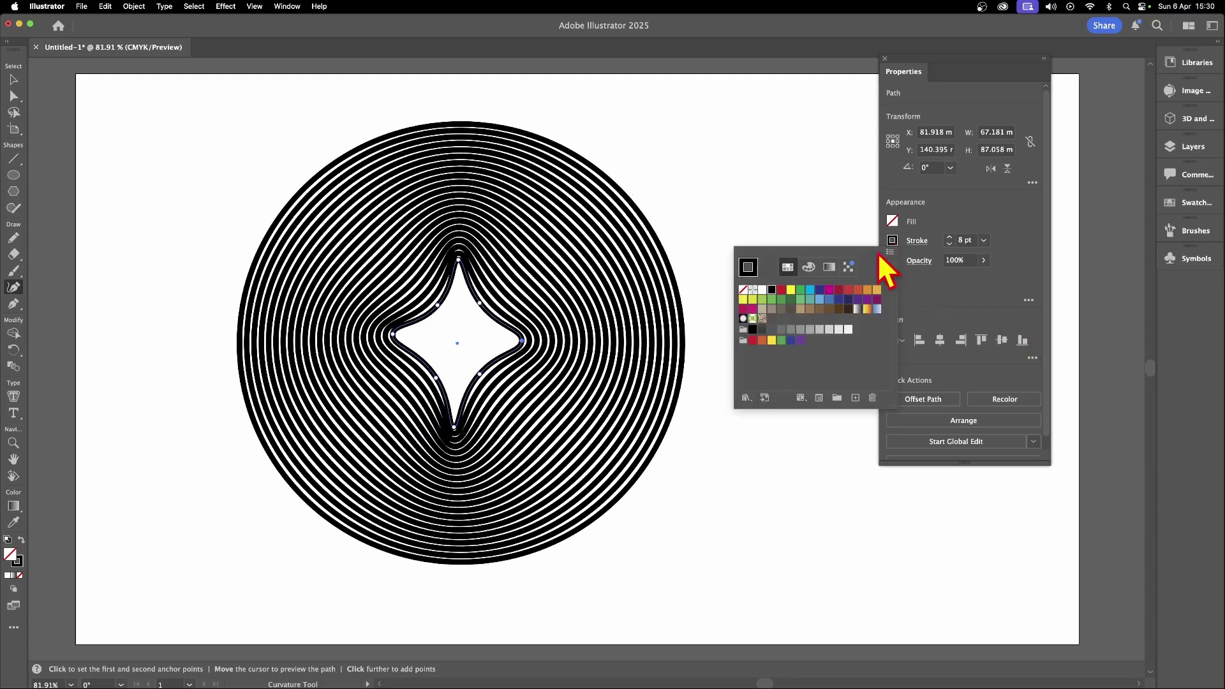
left_click(809, 291)
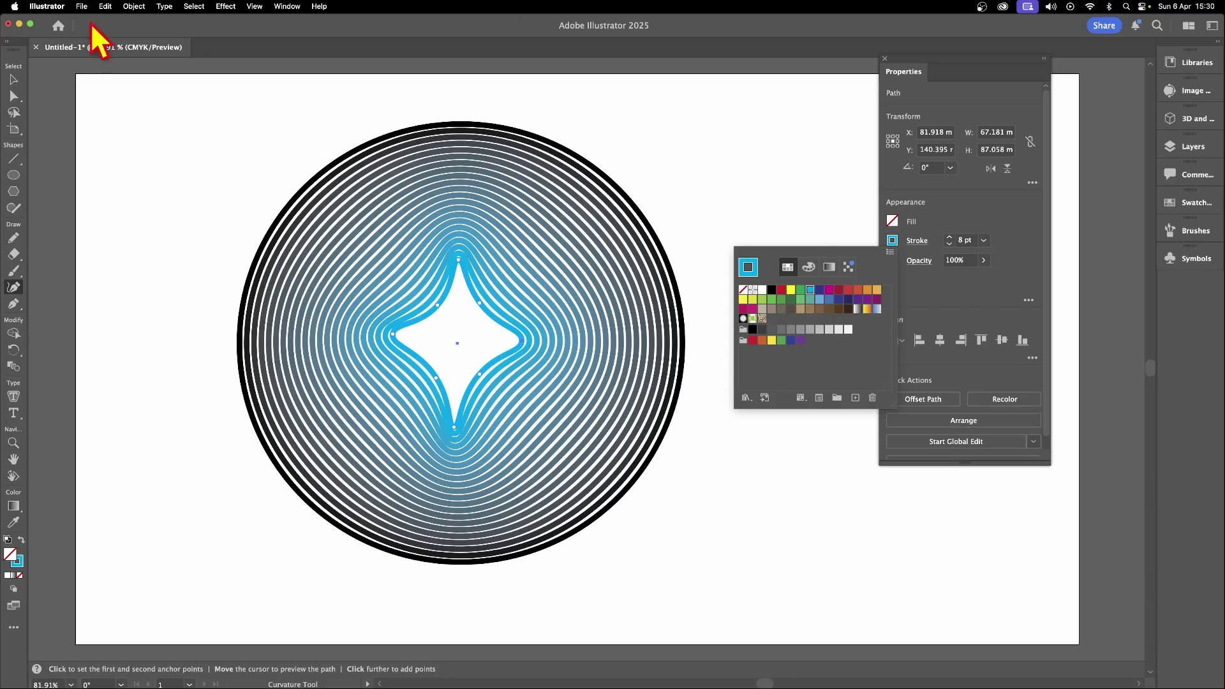
left_click(18, 76)
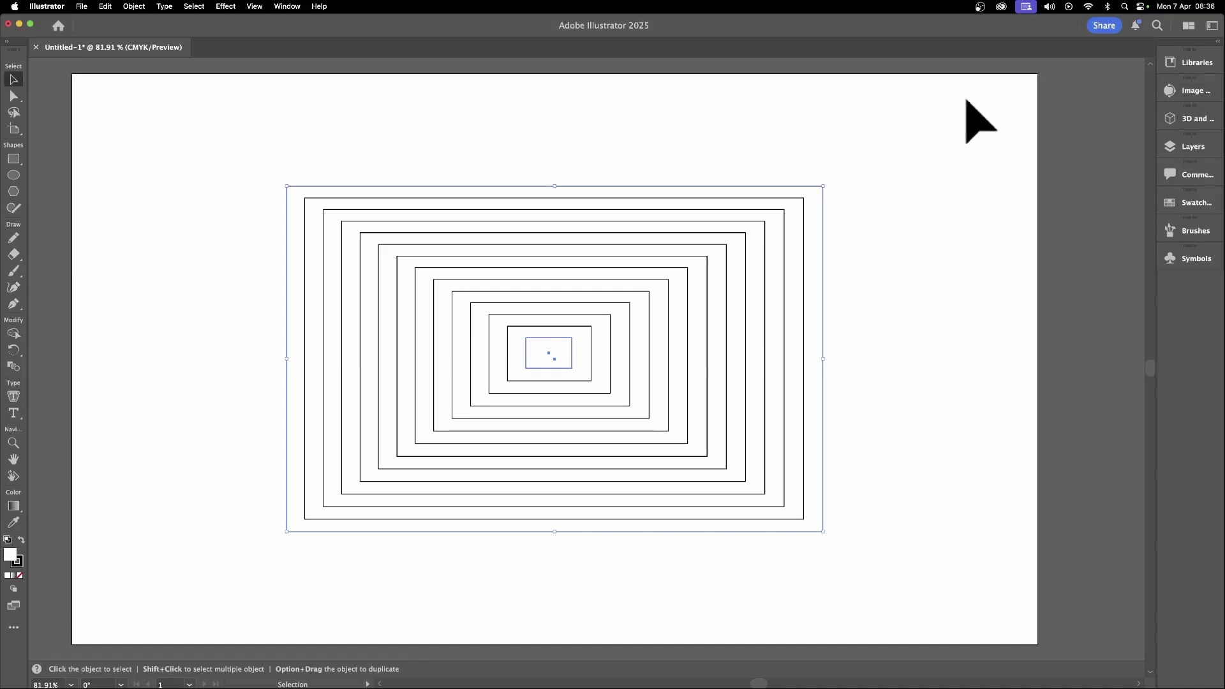
Expand the rectangle blend with Object, Fill and Stroke enabled, and reselect the expanded rectangles
left_click(144, 6)
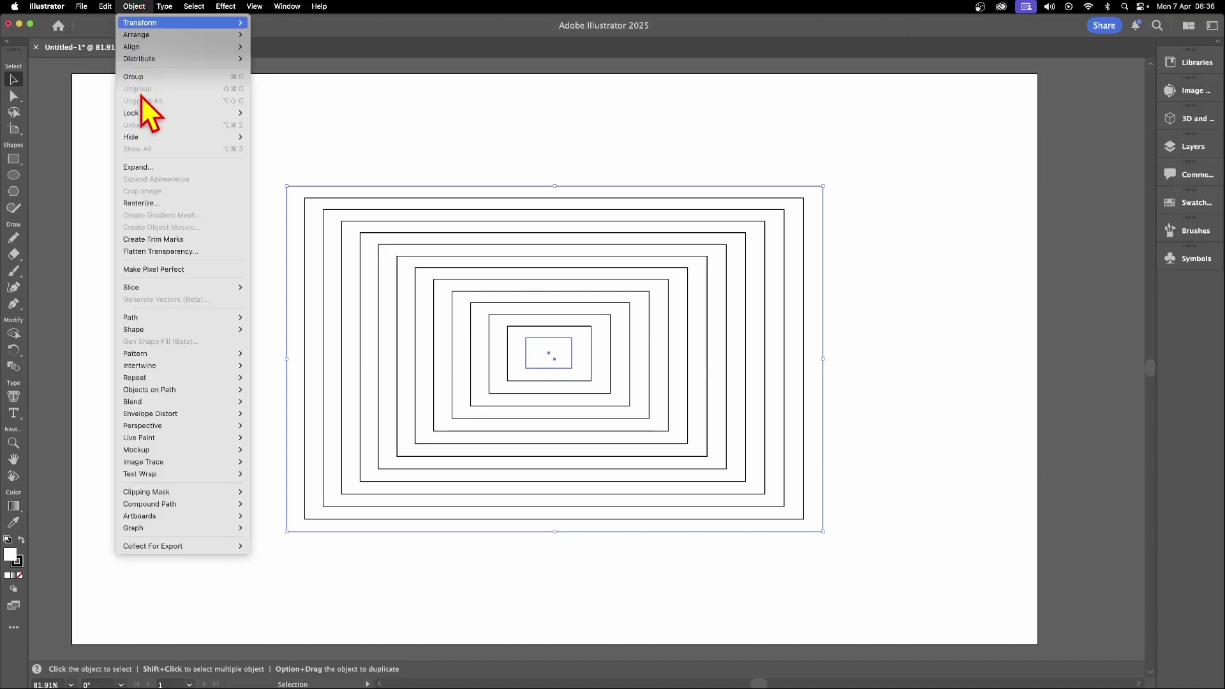
left_click(146, 169)
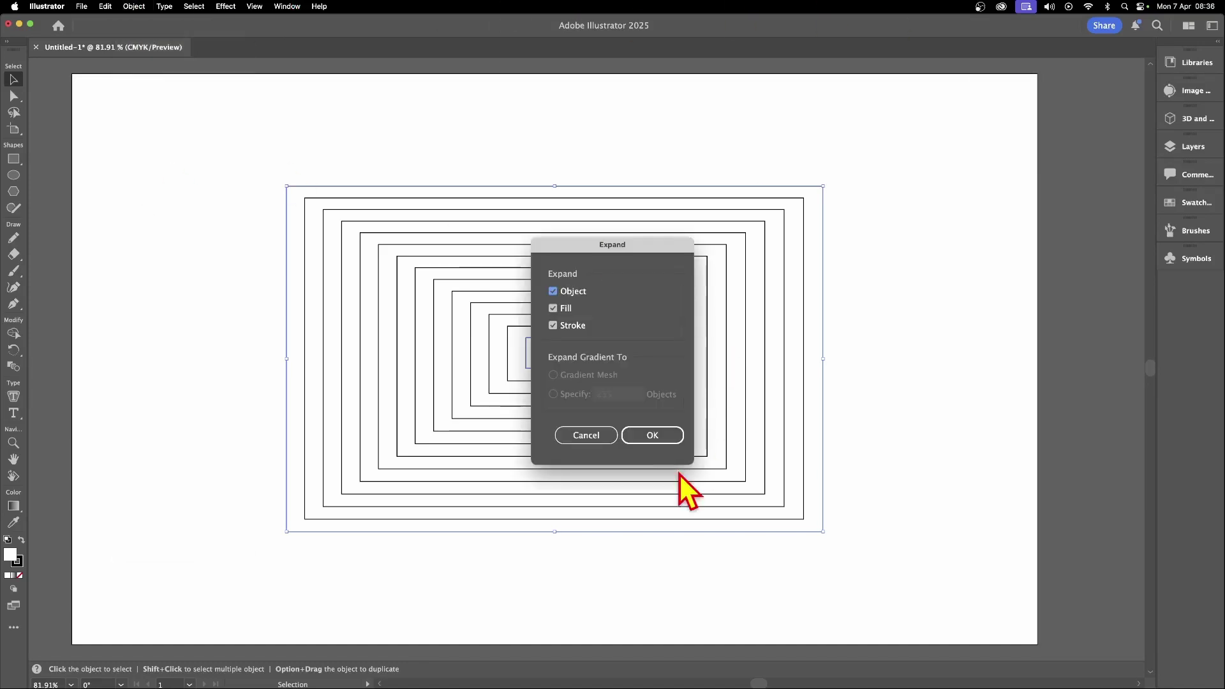
left_click(567, 309)
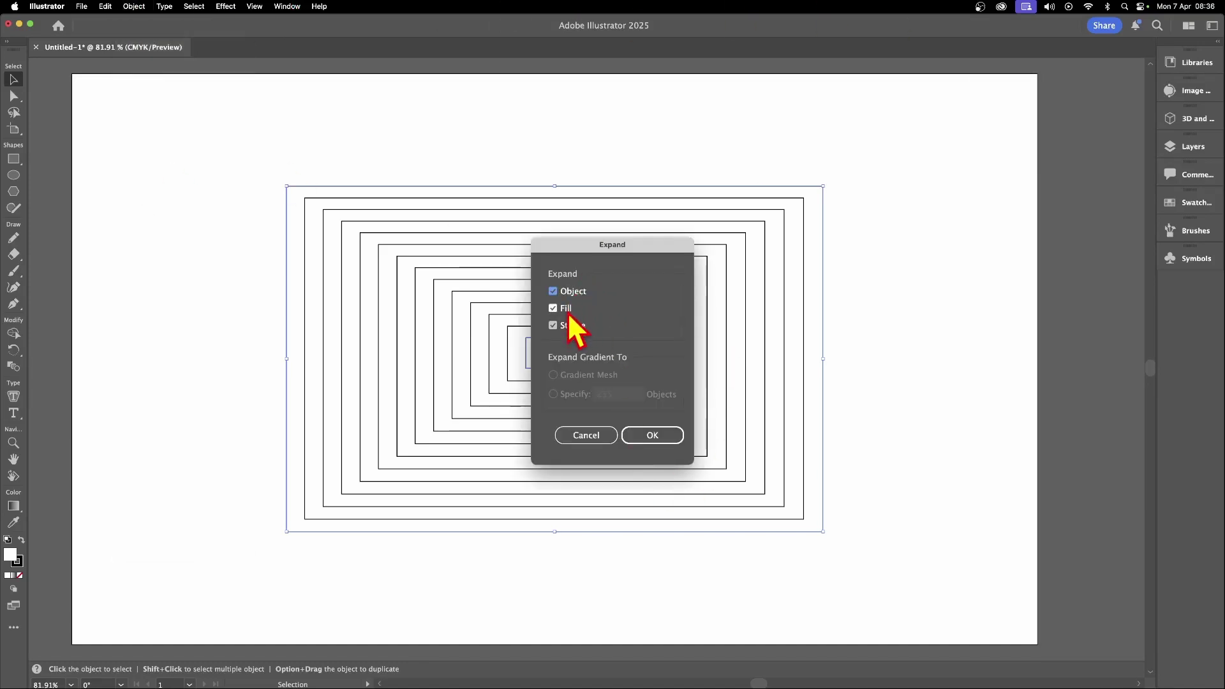
left_click(652, 436)
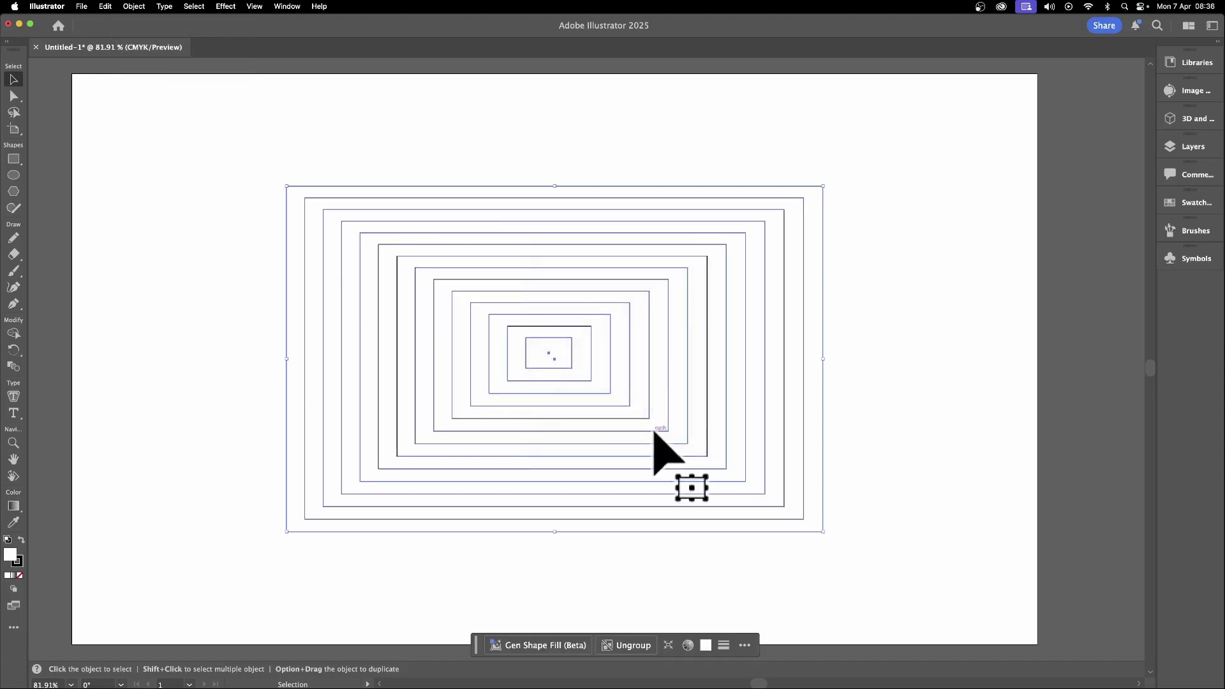
left_click(402, 170)
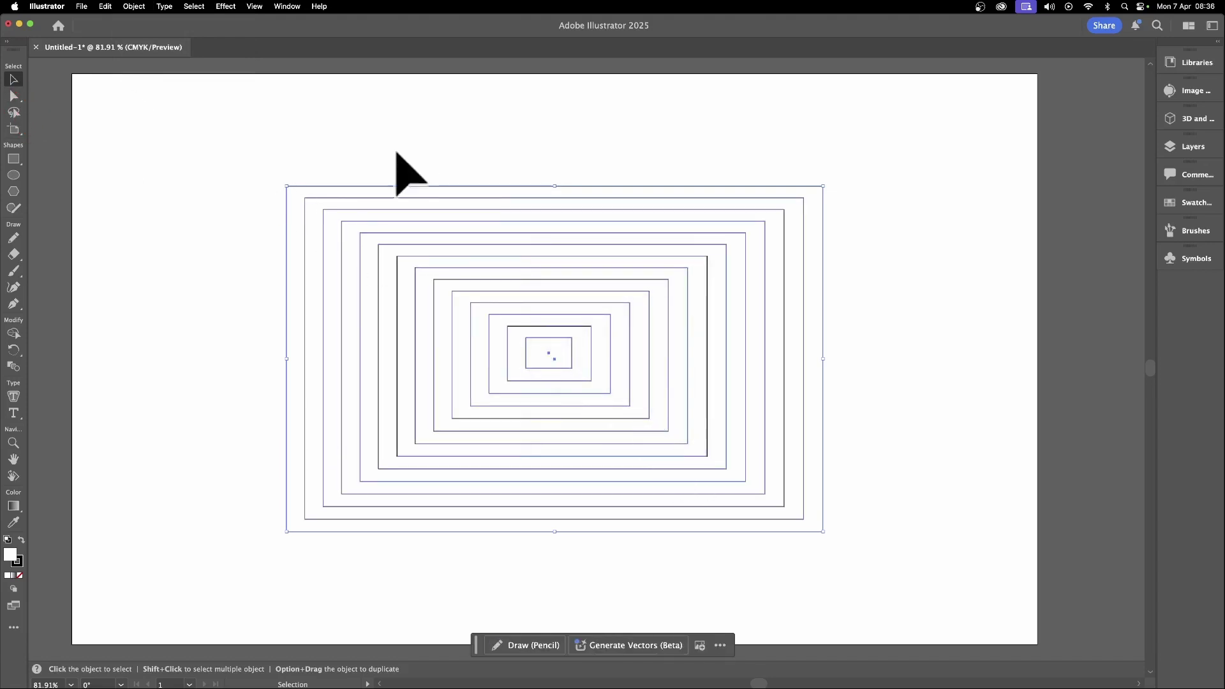
left_click(392, 198)
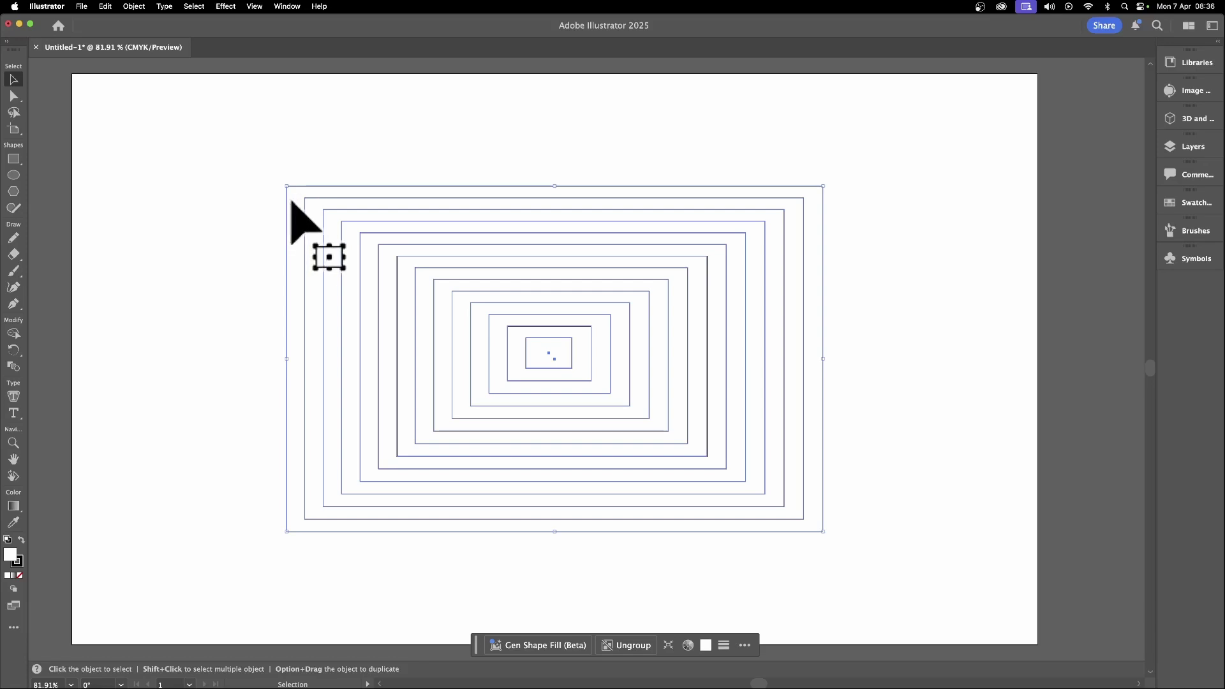